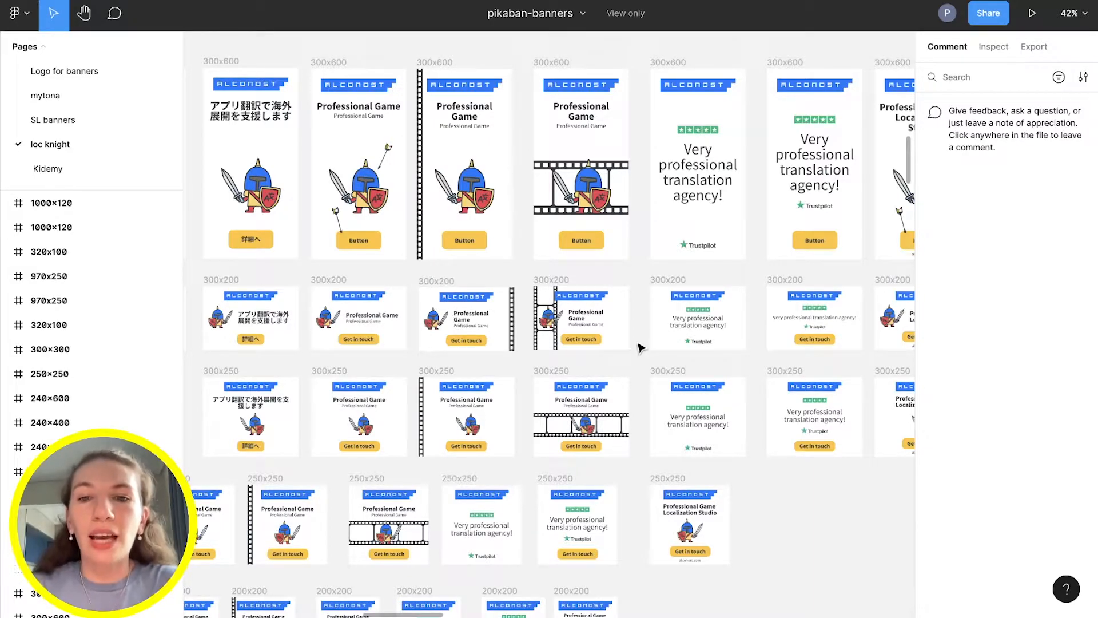
Look over the loc knight page's banner layouts across the different sizes and variants.
scroll(640, 347, down, 1)
scroll(640, 347, right, 5)
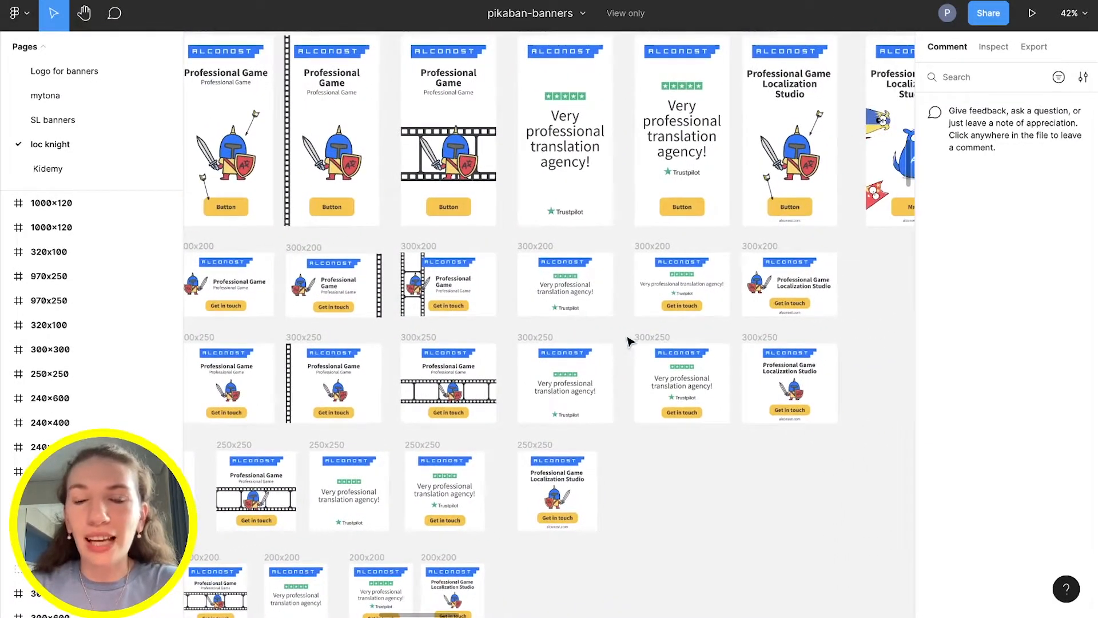
scroll(629, 342, up, 2)
scroll(629, 342, left, 1)
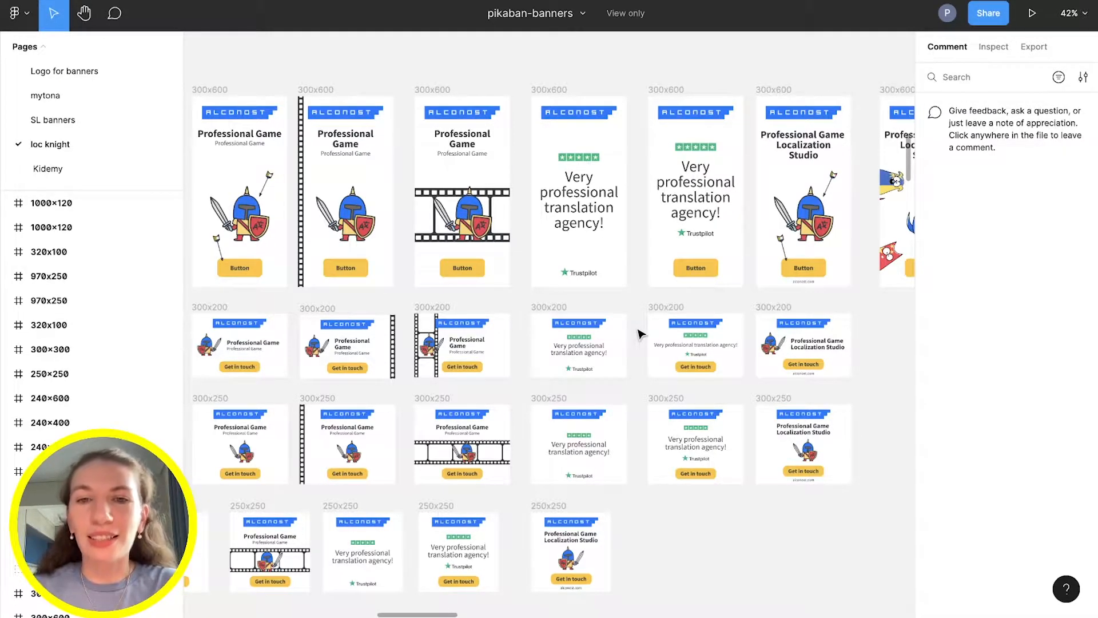
scroll(640, 332, down, 1)
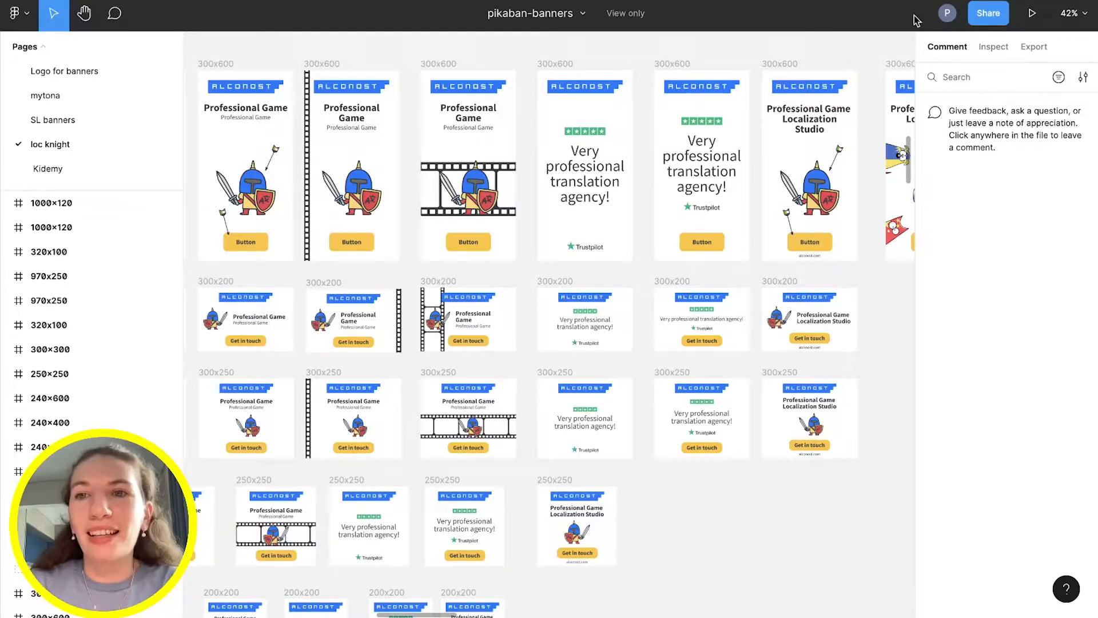
Switch to Pikaban and examine the Knight project's title, frame and picture attributes.
click(952, 0)
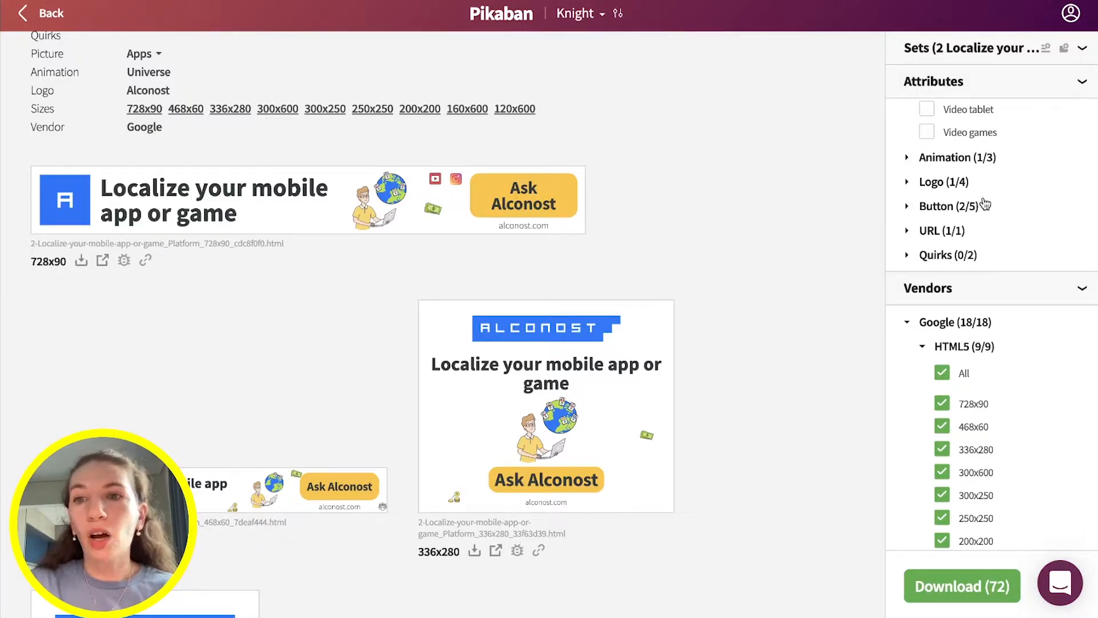
scroll(982, 206, up, 3)
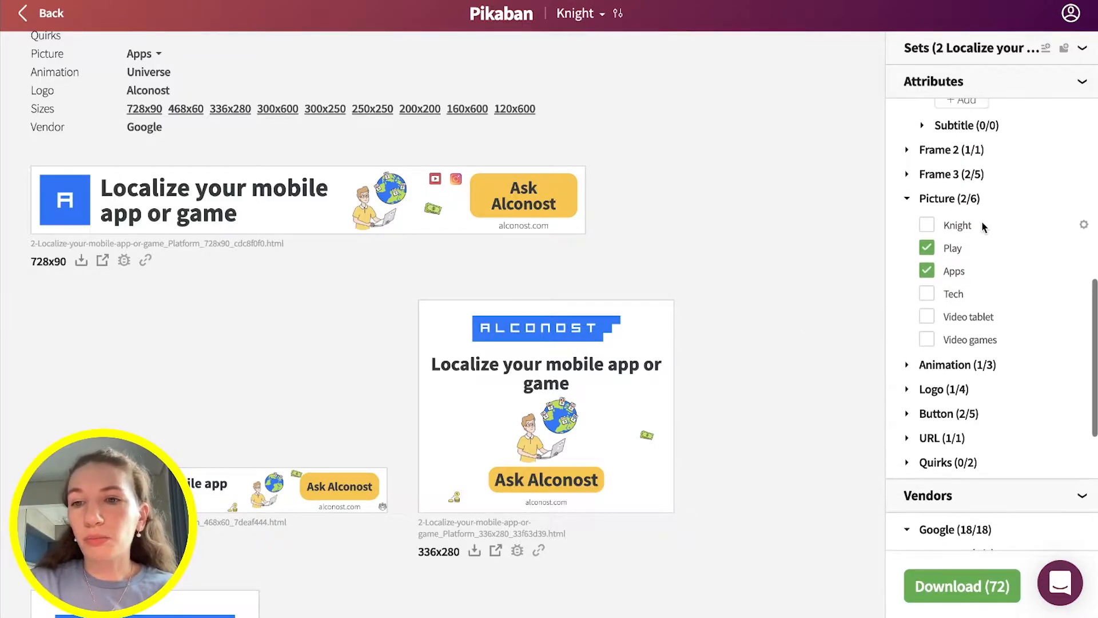
scroll(982, 227, up, 3)
scroll(984, 227, up, 3)
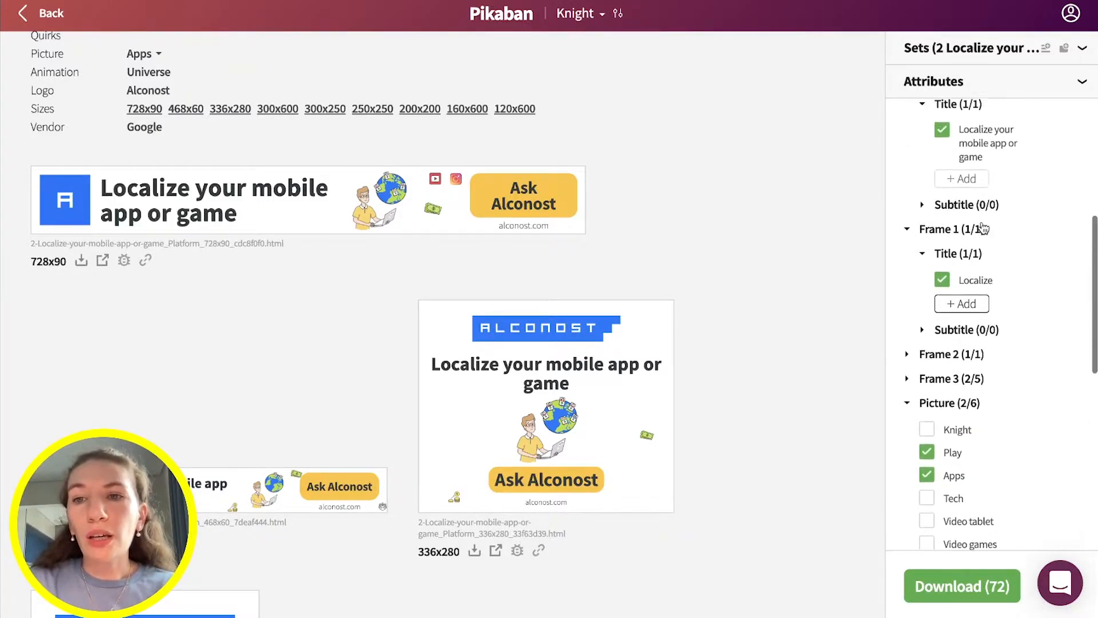
scroll(956, 240, up, 1)
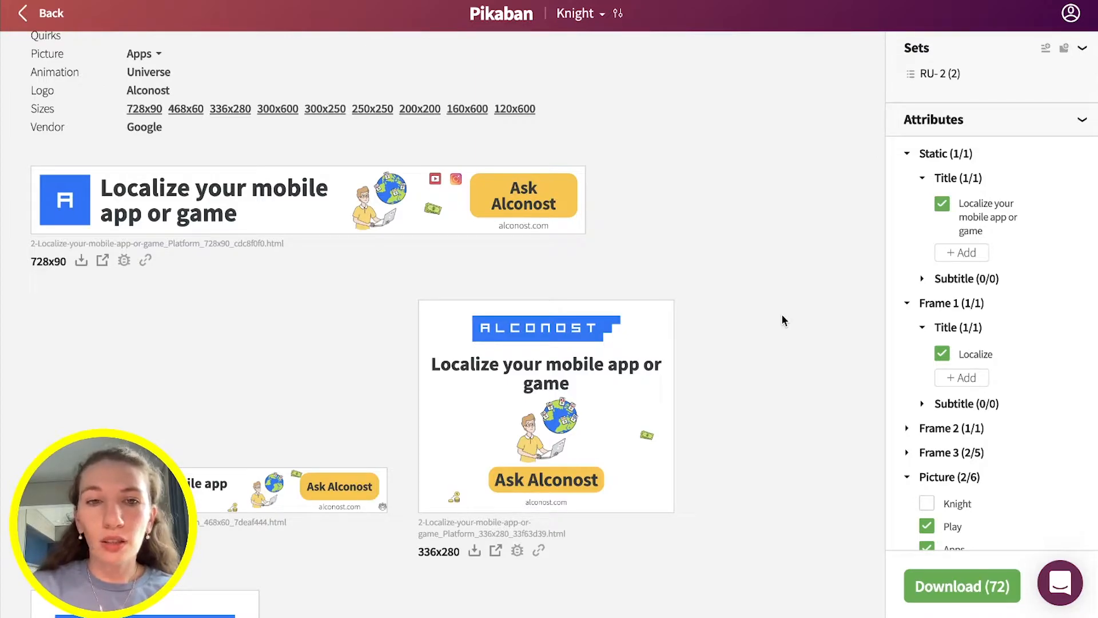
mouse_move(990, 232)
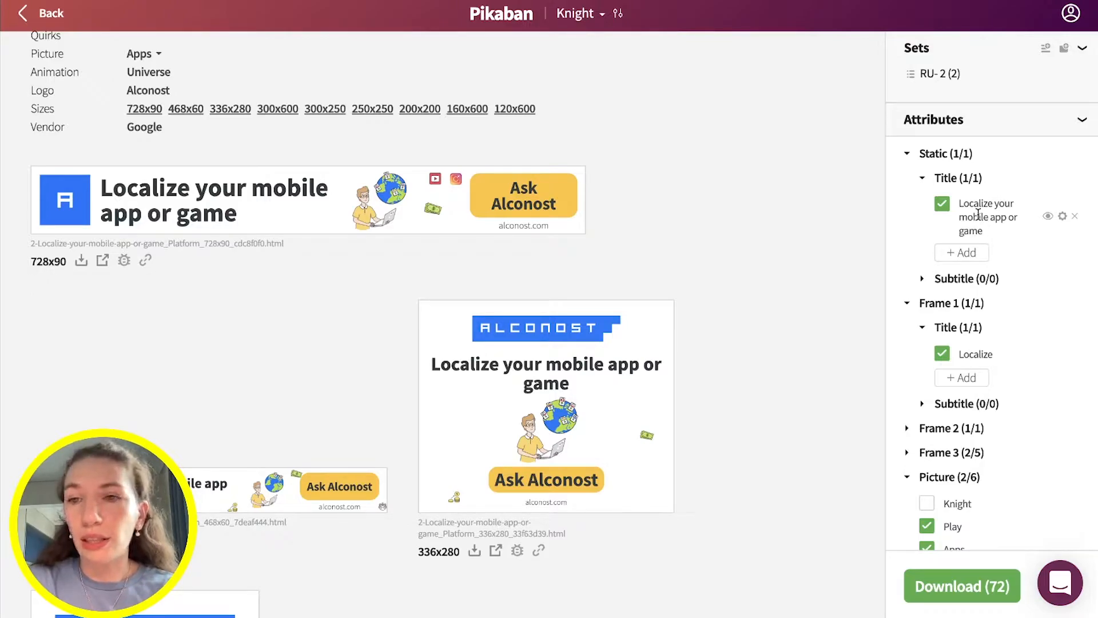
scroll(946, 328, down, 3)
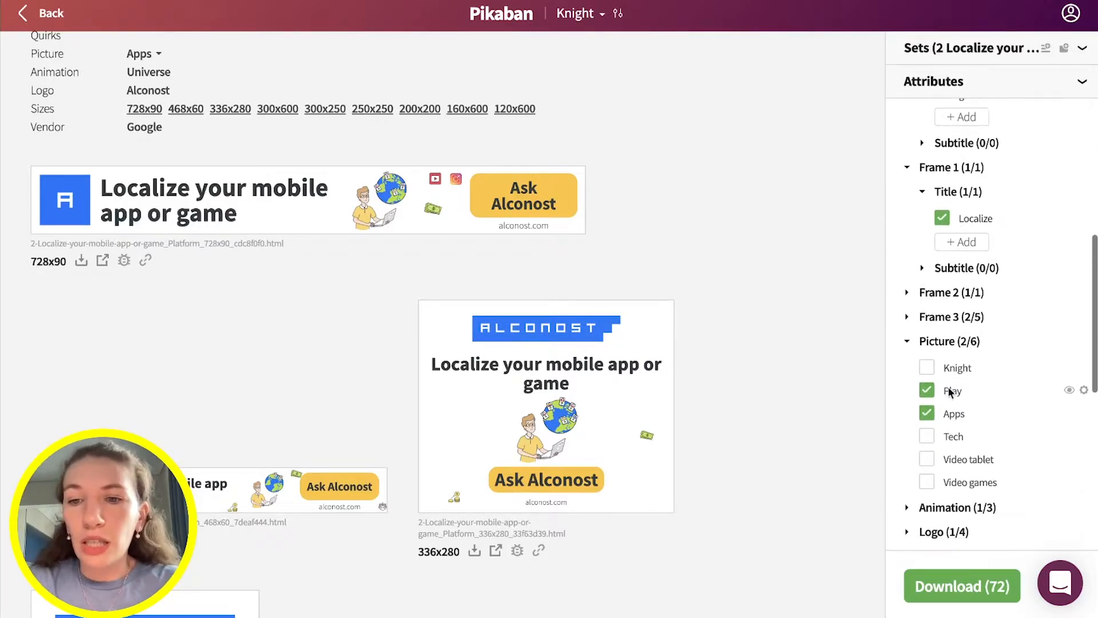
scroll(1021, 336, down, 2)
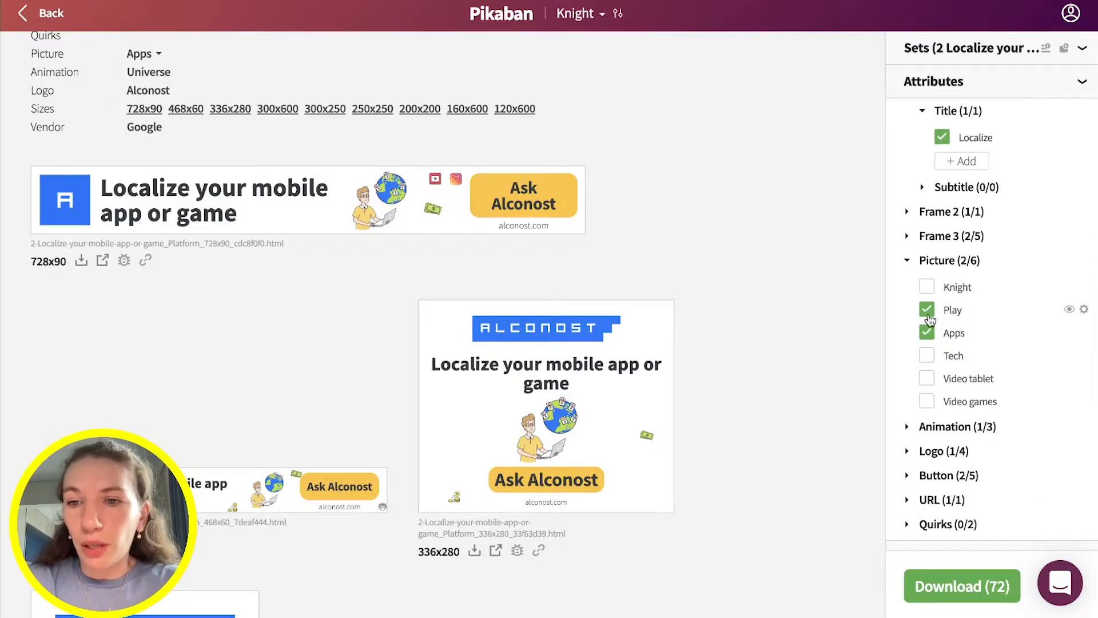
Jump to the banners that use the Play picture and examine them.
click(1068, 309)
scroll(787, 312, down, 1)
scroll(787, 312, down, 2)
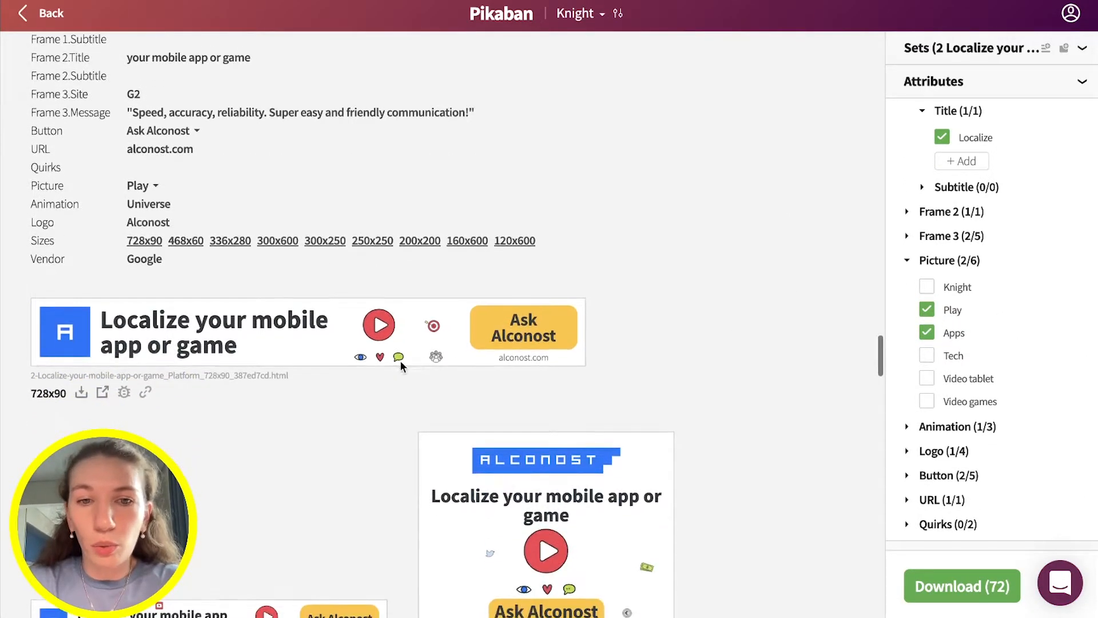
Replace the Play picture with the Knight picture in the set's attributes and look through the generated banners.
click(926, 310)
scroll(925, 284, down, 10)
click(926, 286)
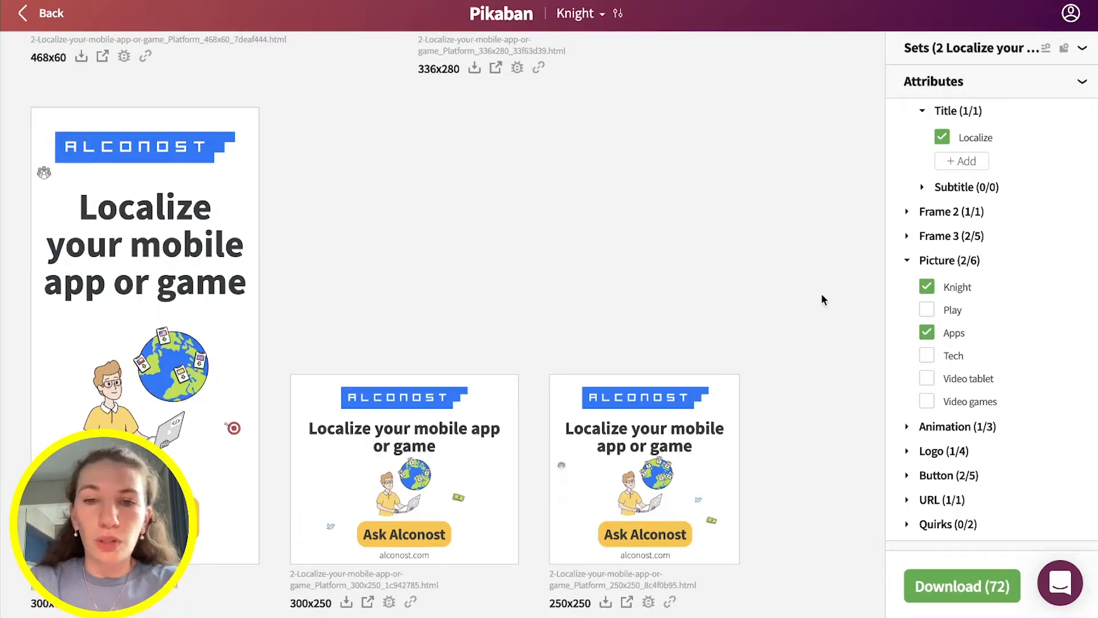
scroll(821, 292, up, 6)
scroll(822, 298, up, 5)
scroll(821, 298, down, 15)
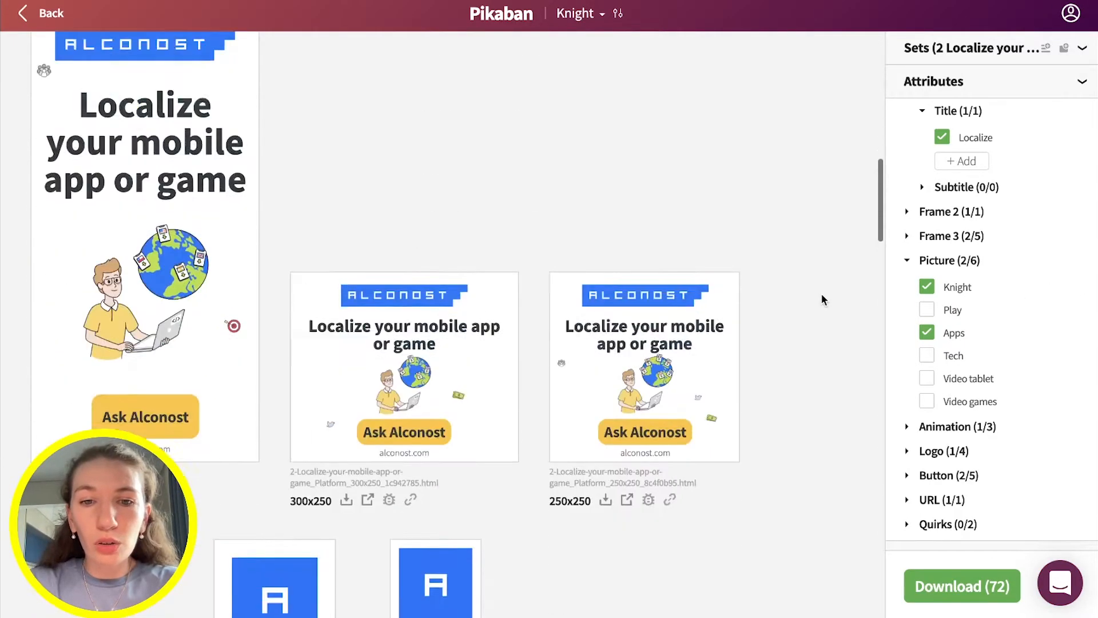
scroll(821, 293, down, 12)
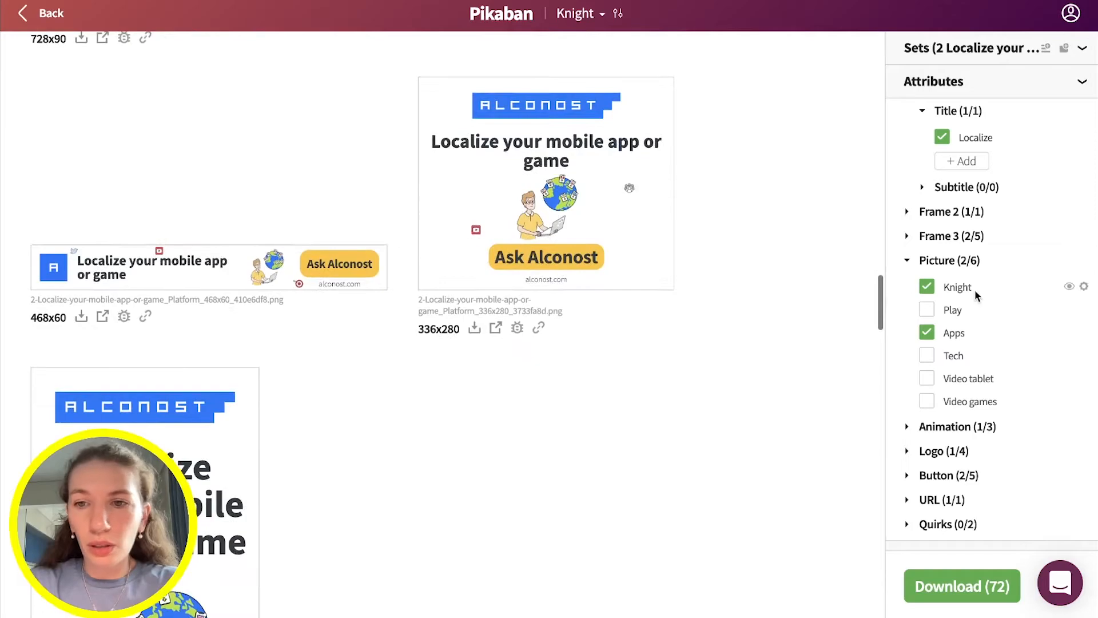
Include the Tech picture in the set's attributes and check its banners.
click(928, 358)
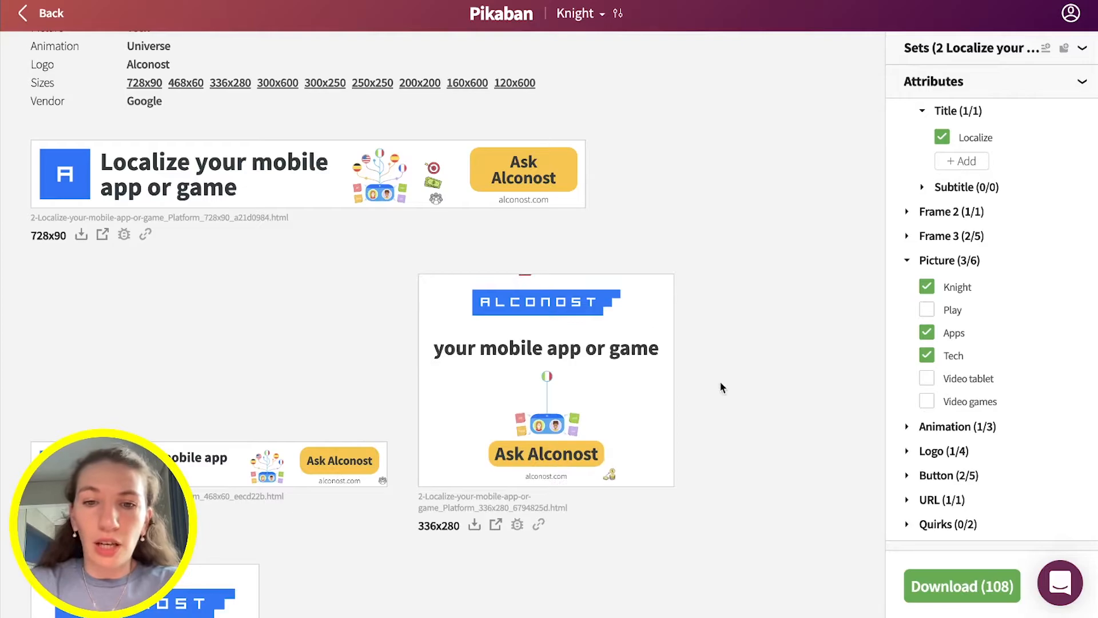
scroll(722, 388, down, 3)
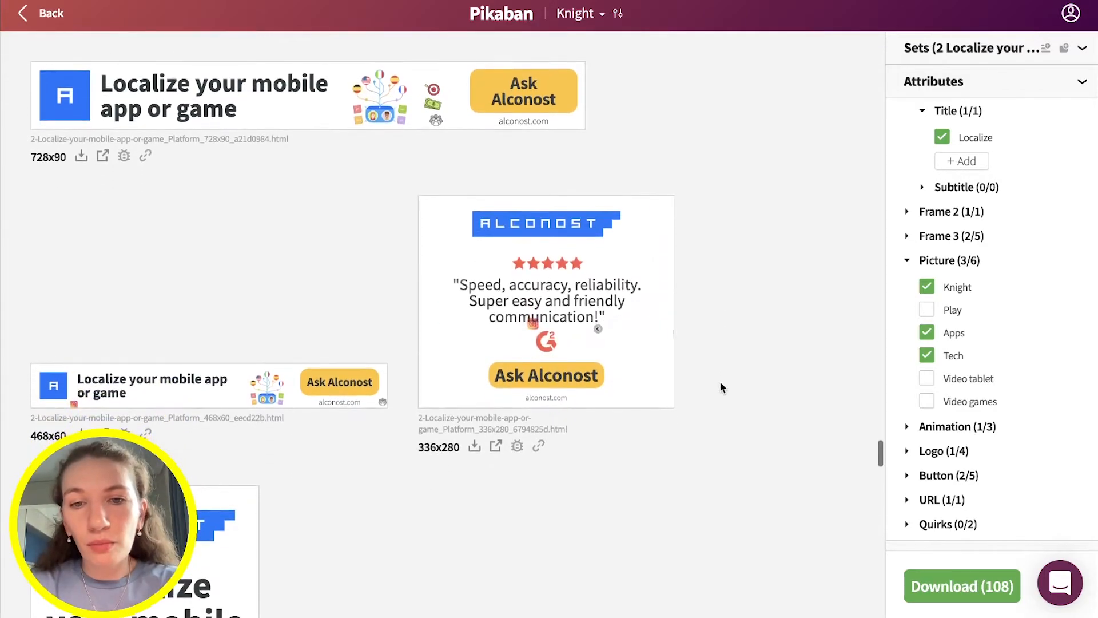
scroll(722, 388, up, 2)
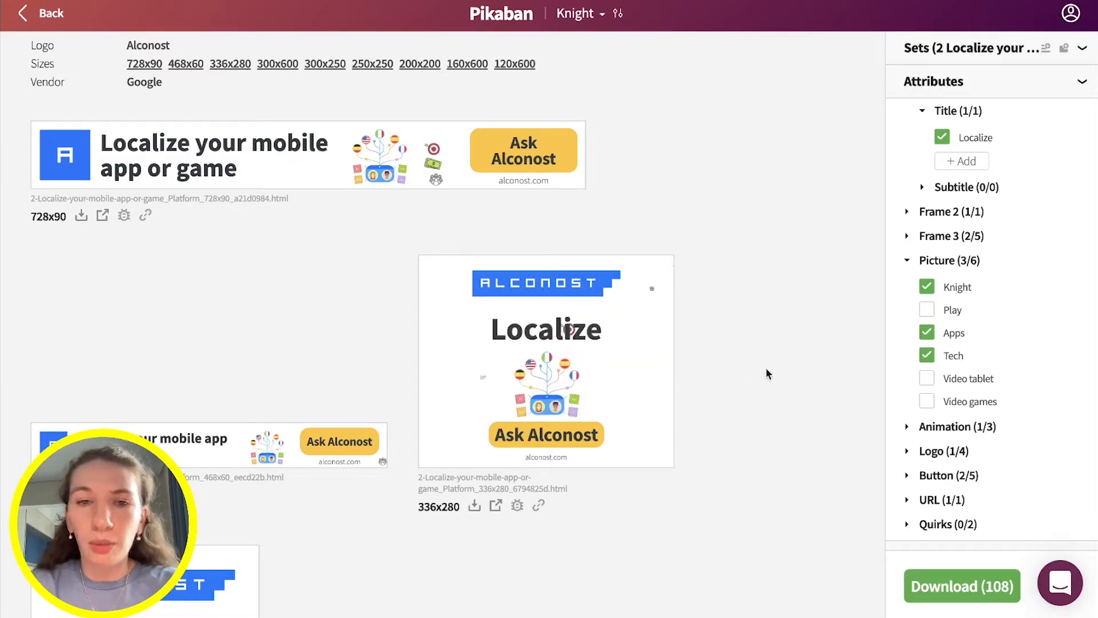
Open the Typewriter video Nitro project from the project list and view its banner.
scroll(932, 360, down, 5)
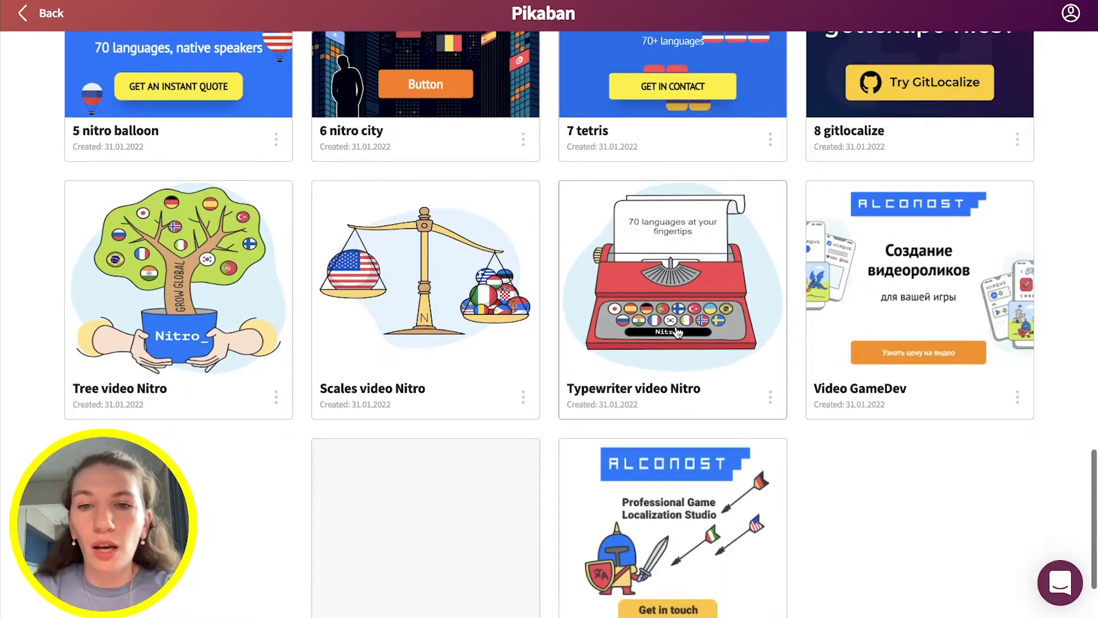
click(675, 327)
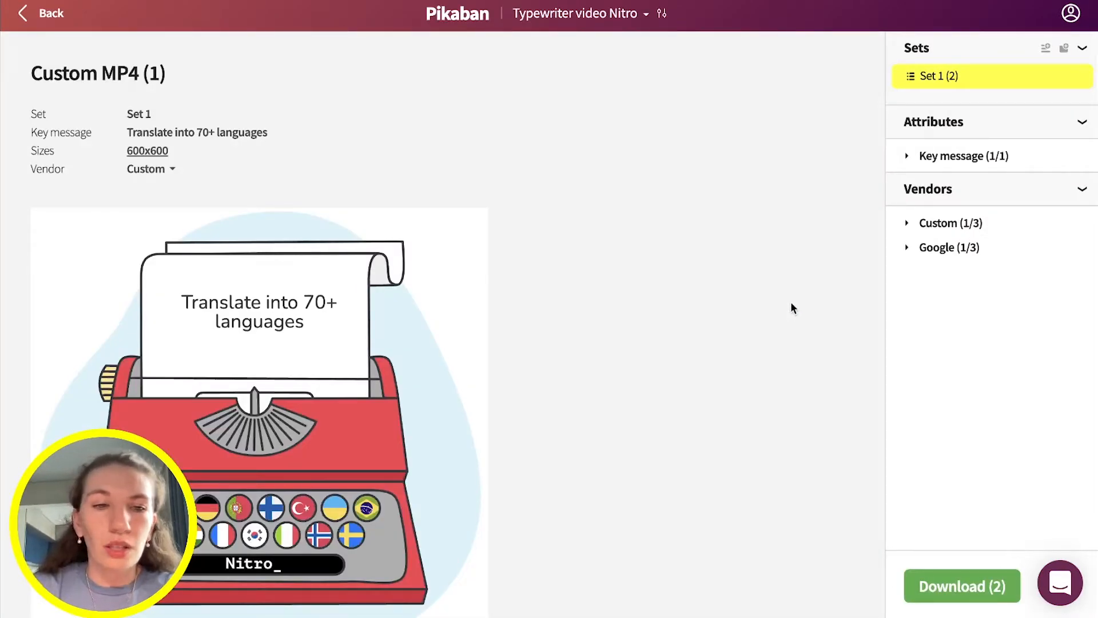
scroll(633, 355, down, 1)
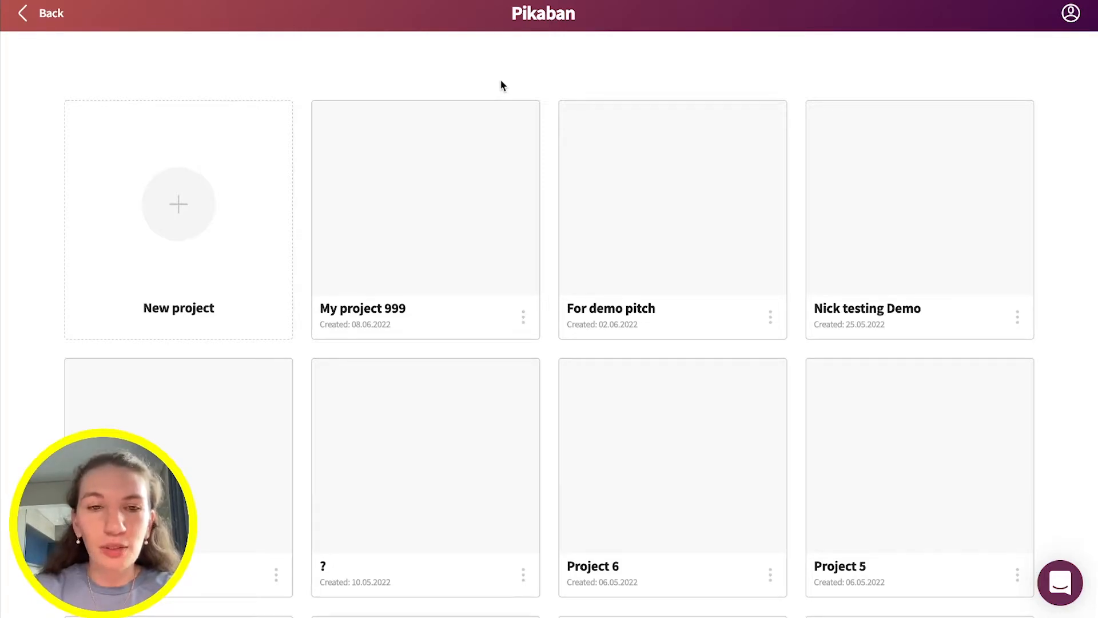
Create a new project with the default name and open it.
click(201, 216)
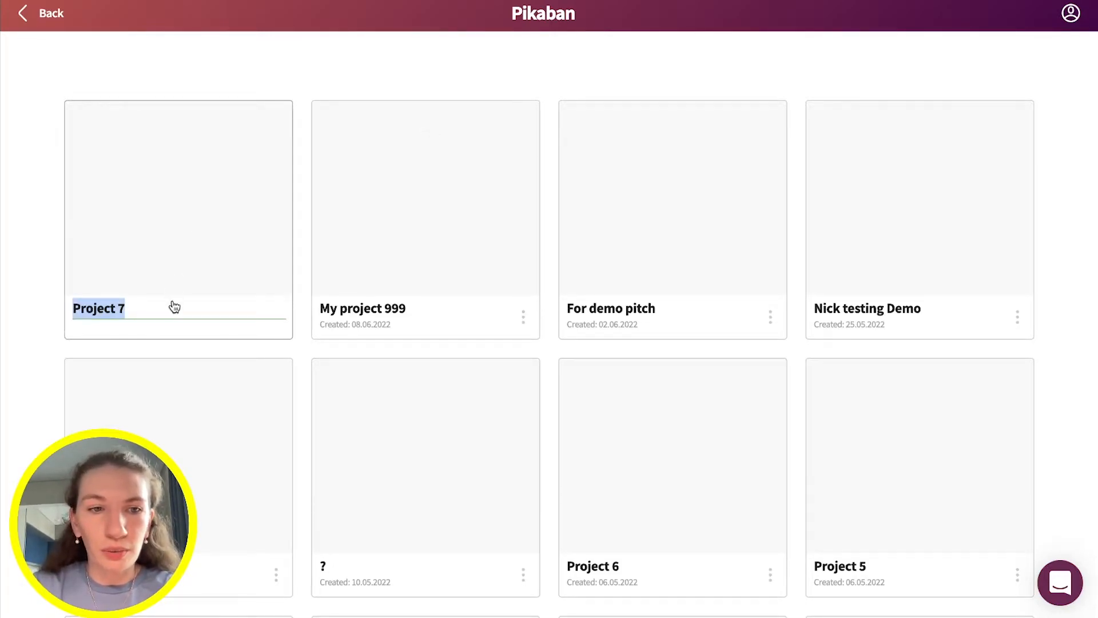
click(313, 84)
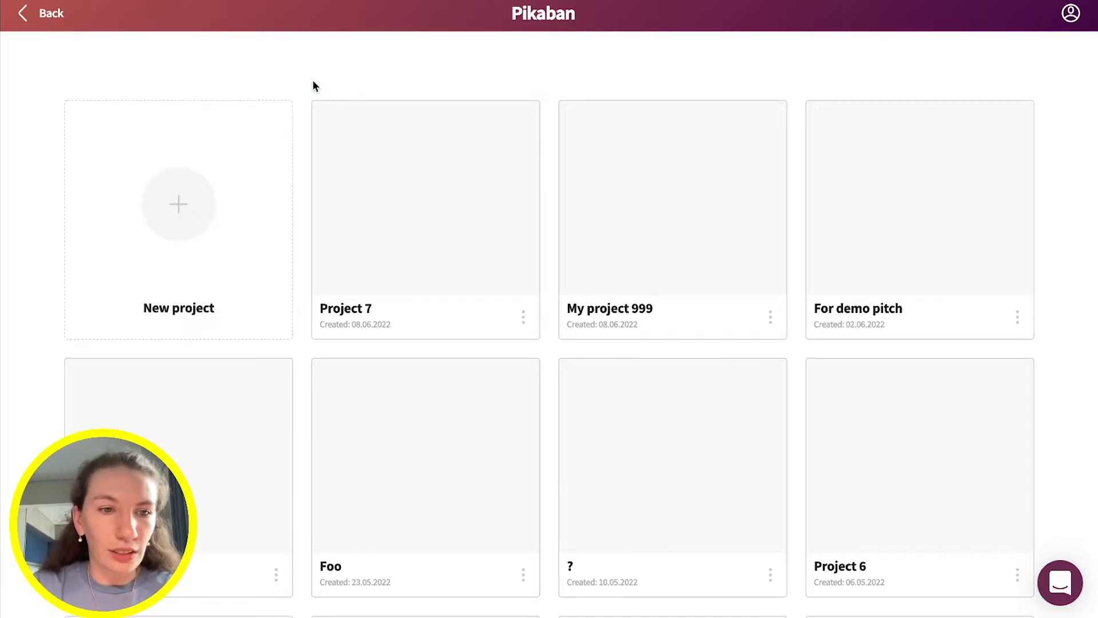
click(468, 267)
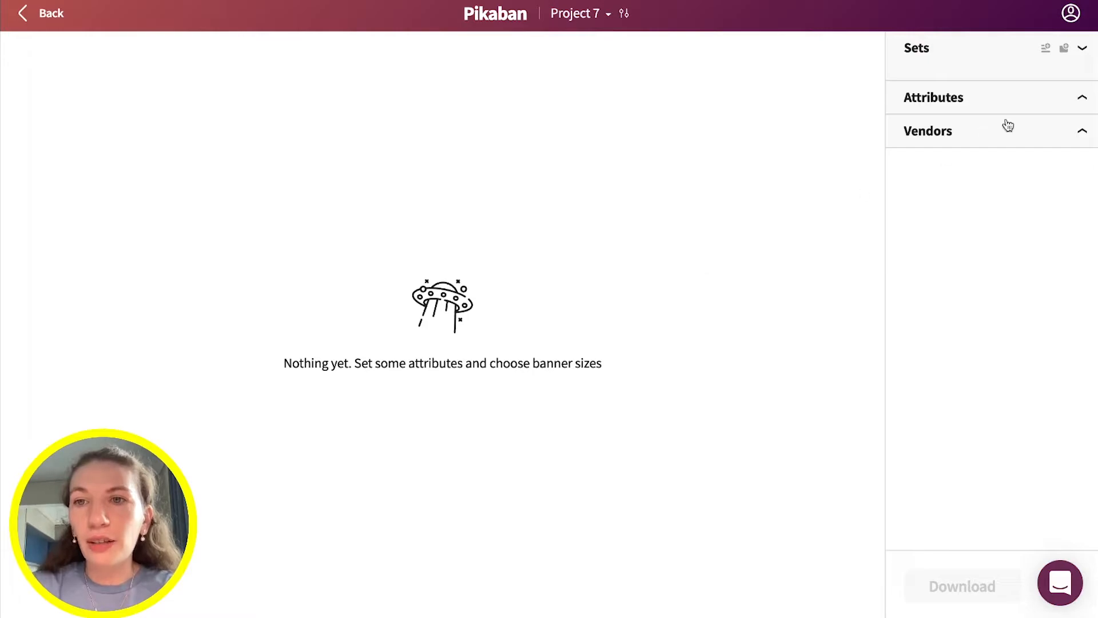
Add a banner set based on one of the listed designs, keeping its default name.
click(1045, 48)
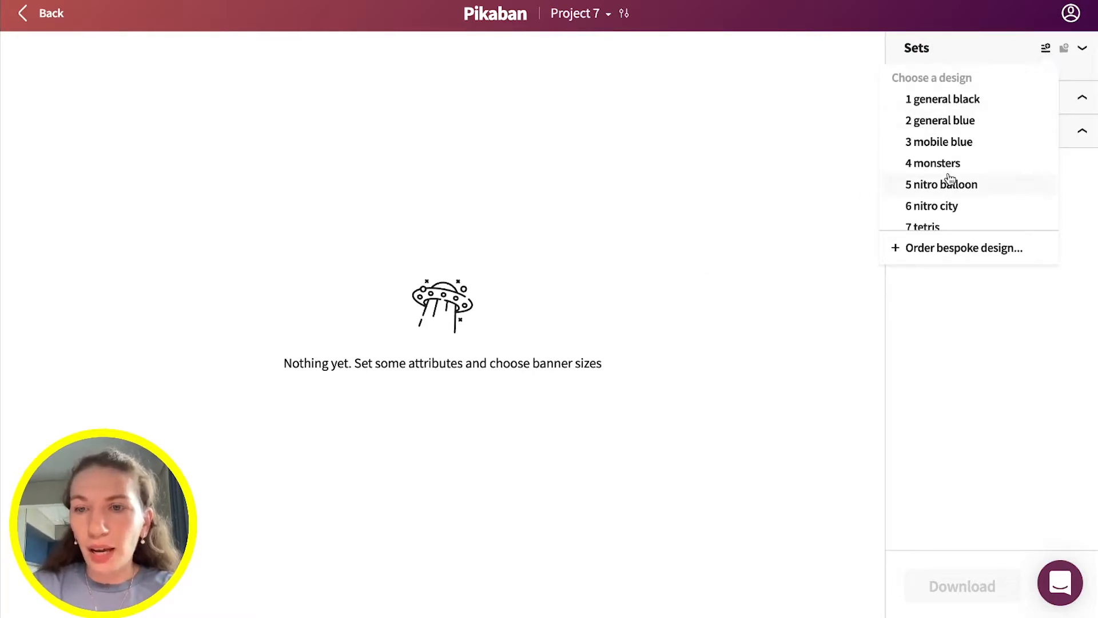
scroll(949, 179, down, 5)
click(938, 120)
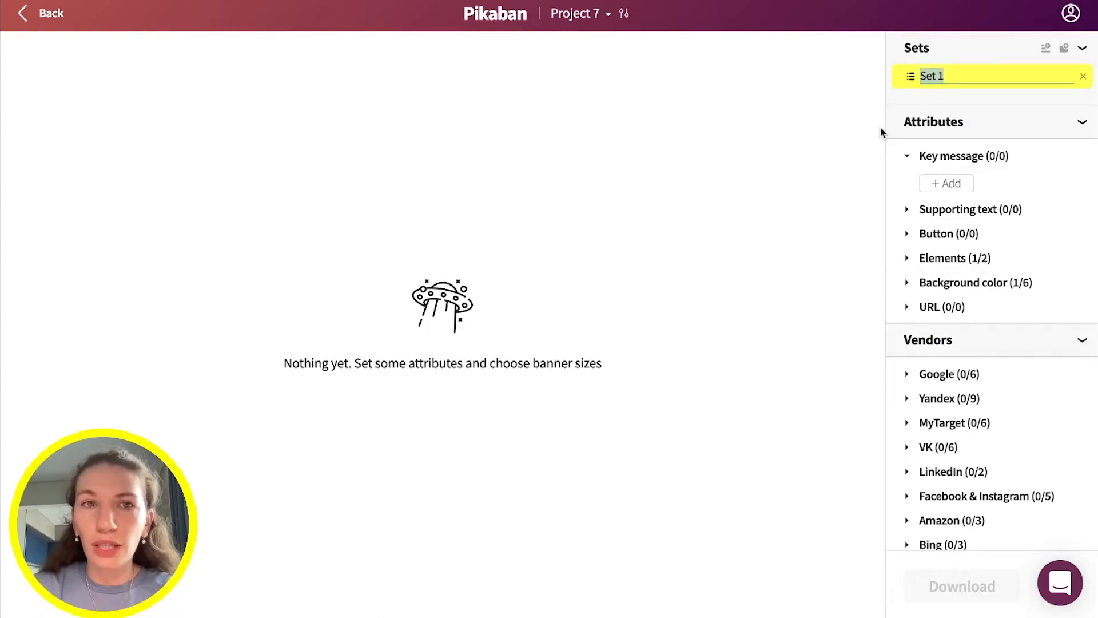
click(966, 95)
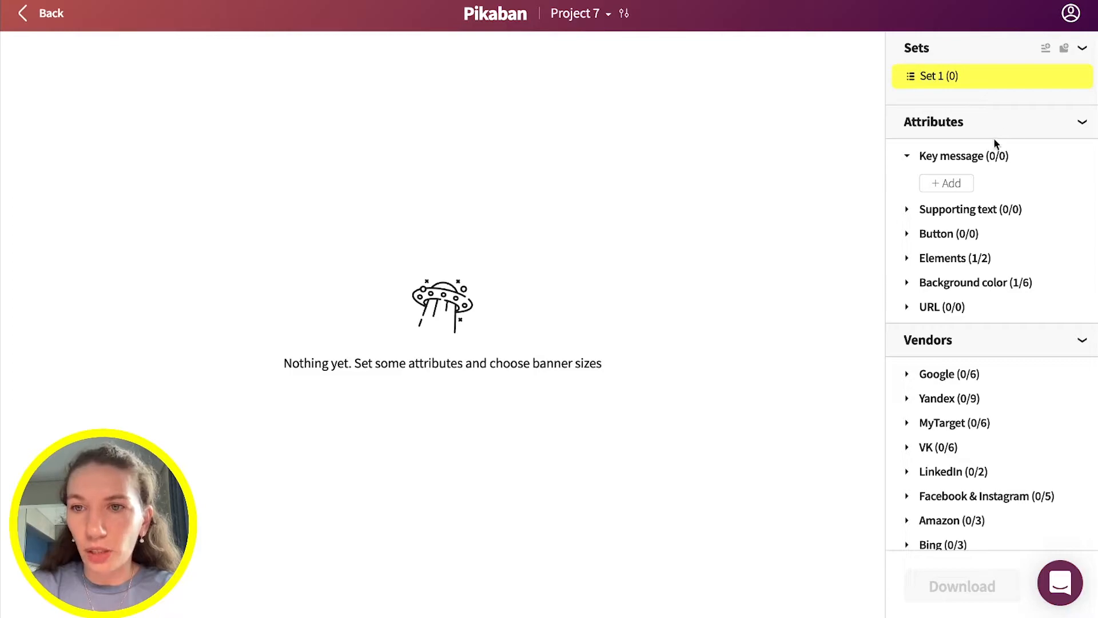
Select all HTML5 and all PNG banner sizes for the Google vendor.
scroll(1005, 177, down, 1)
click(908, 364)
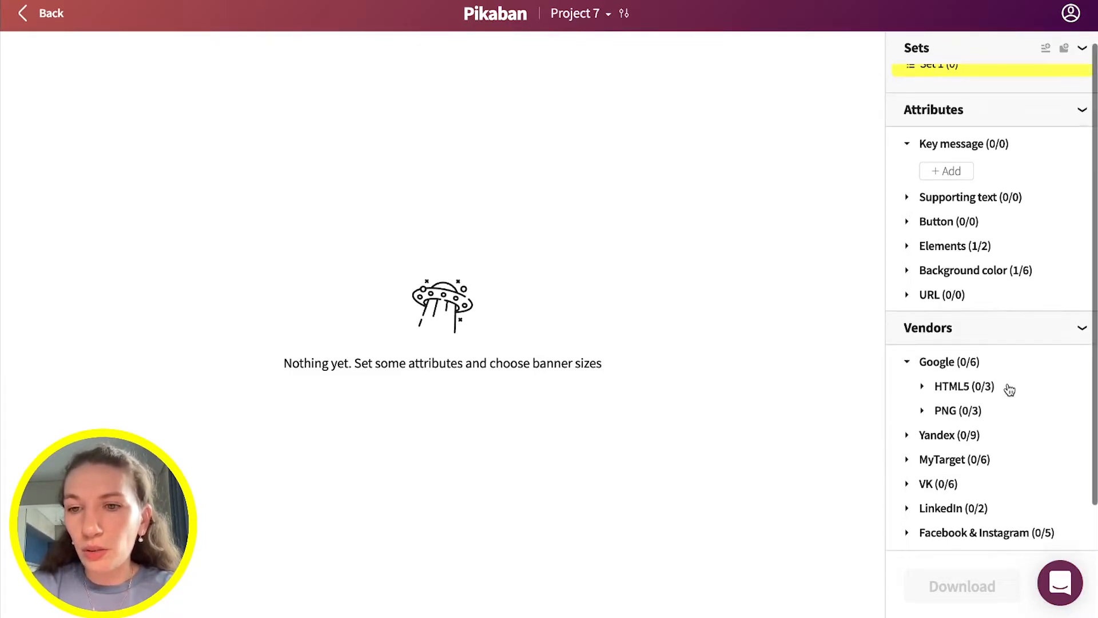
click(924, 354)
click(942, 378)
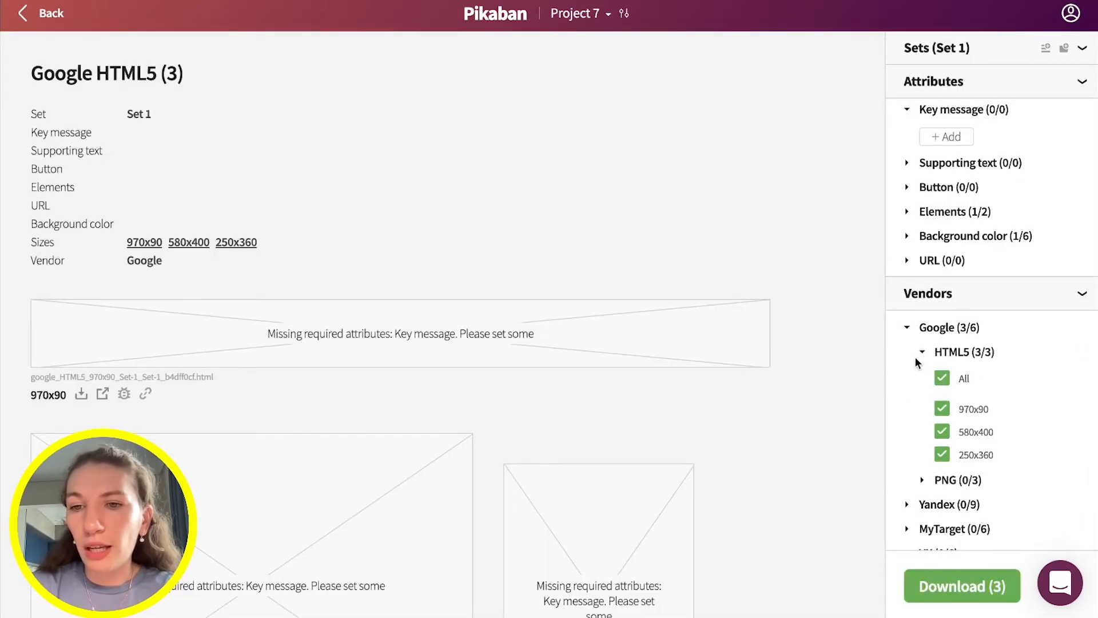
scroll(916, 358, down, 2)
click(922, 364)
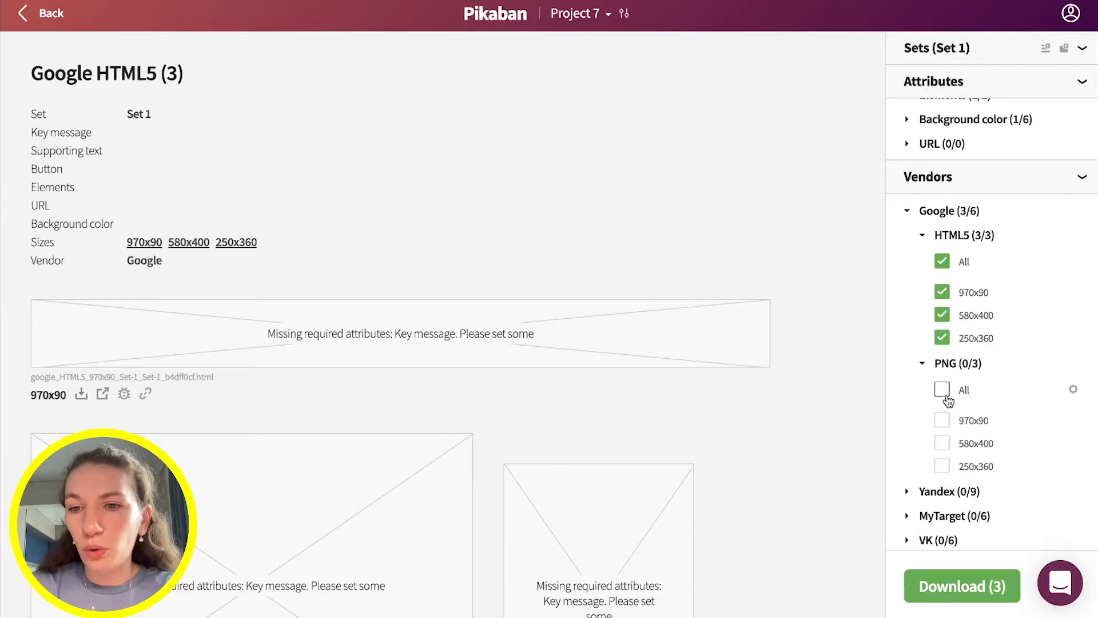
click(947, 397)
scroll(996, 378, down, 1)
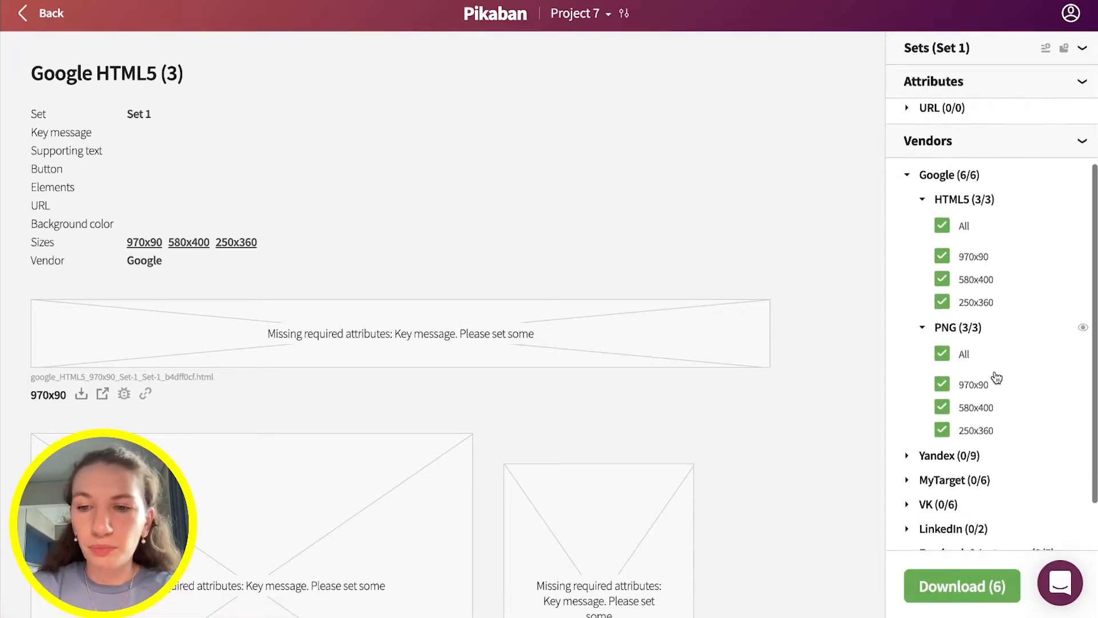
Examine the formats offered for the Facebook & Instagram and Amazon vendors.
scroll(996, 378, down, 2)
click(907, 486)
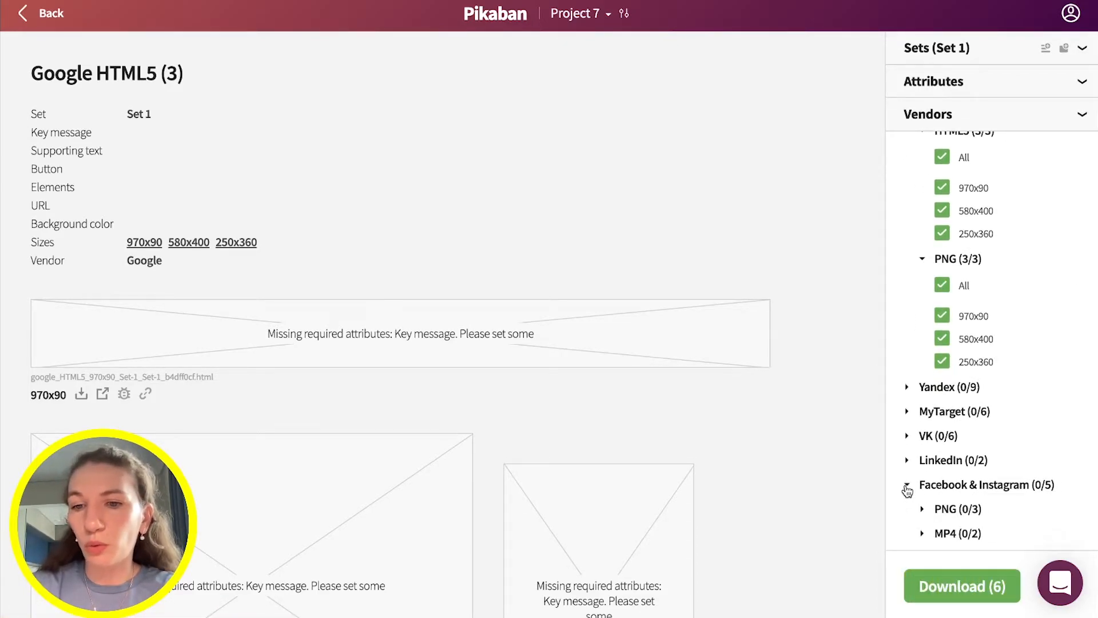
click(907, 486)
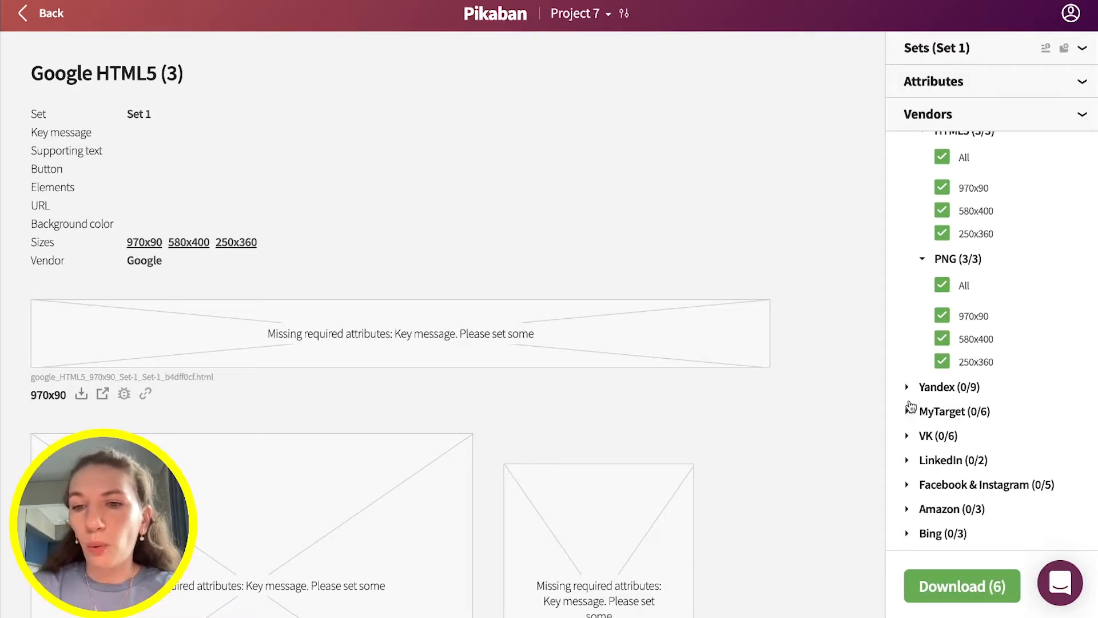
click(907, 508)
scroll(915, 501, down, 2)
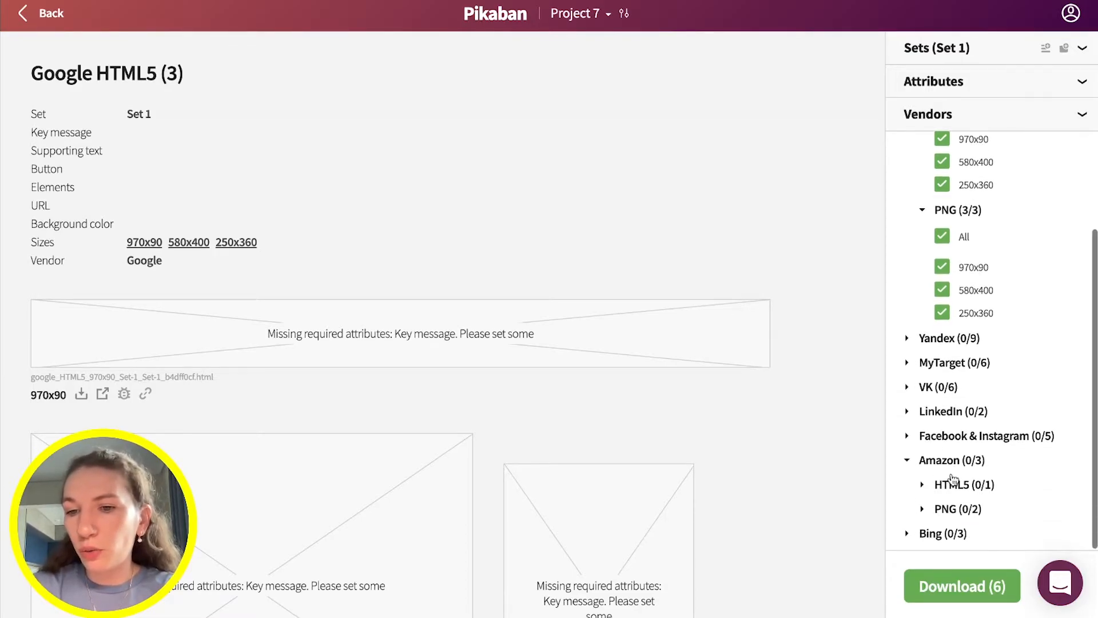
click(907, 460)
Add the key message "Get 1000 banners" to Set 1 and enable it.
scroll(993, 436, up, 5)
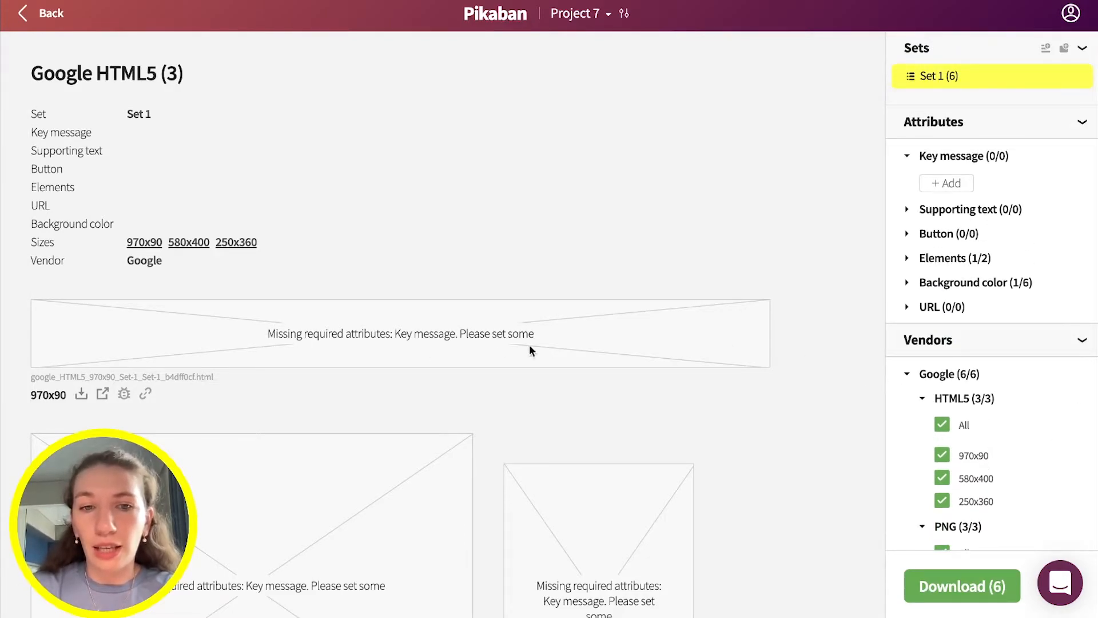
click(954, 185)
text(Get 1)
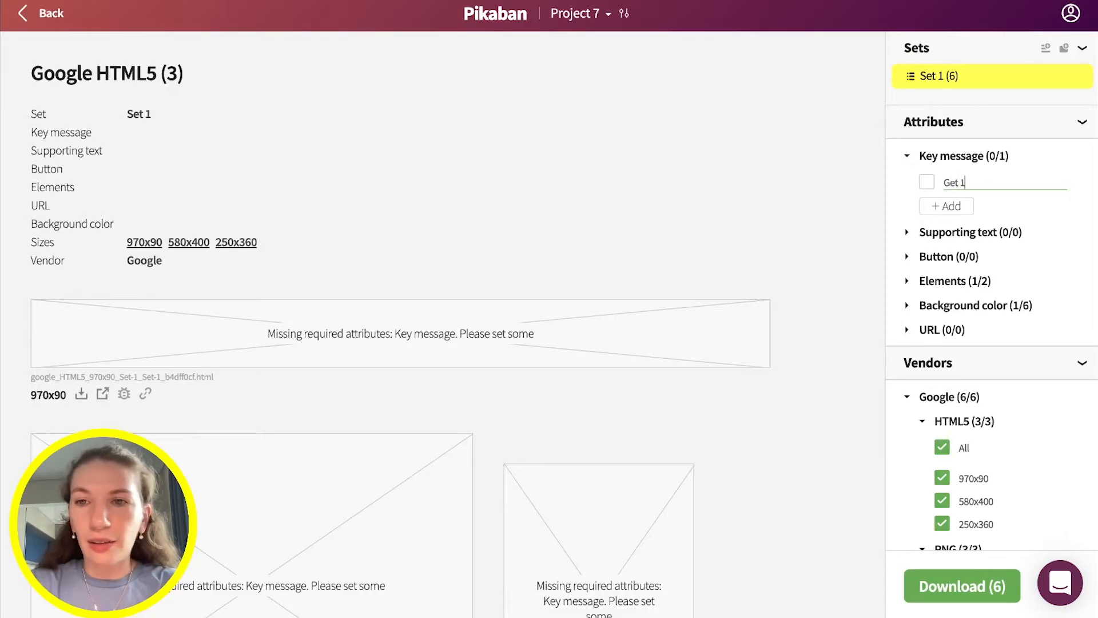
text(000 banners)
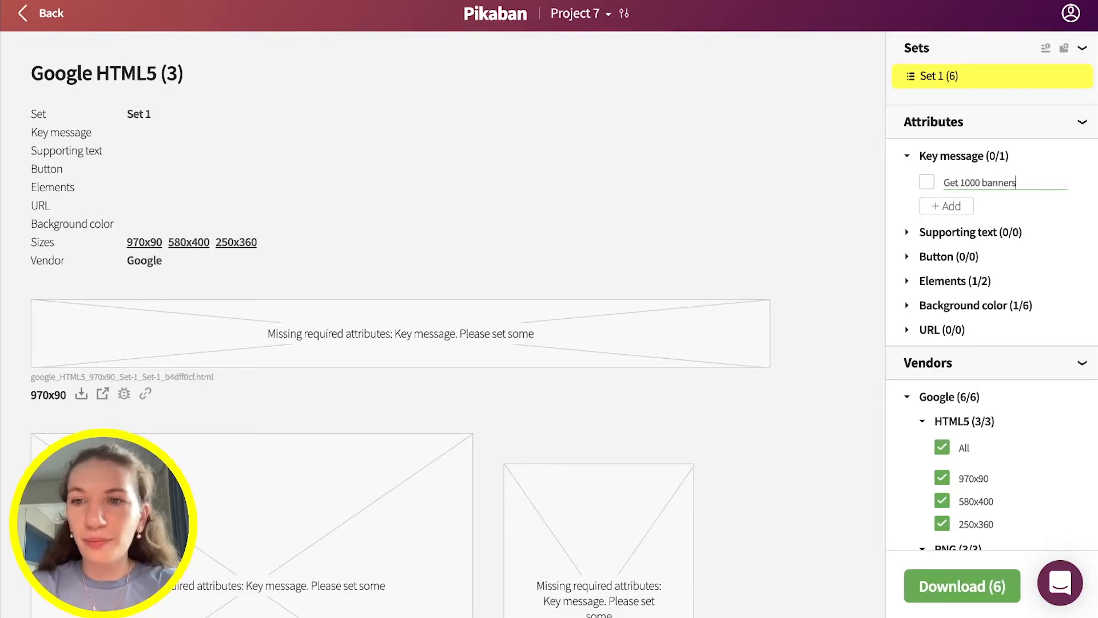
click(925, 183)
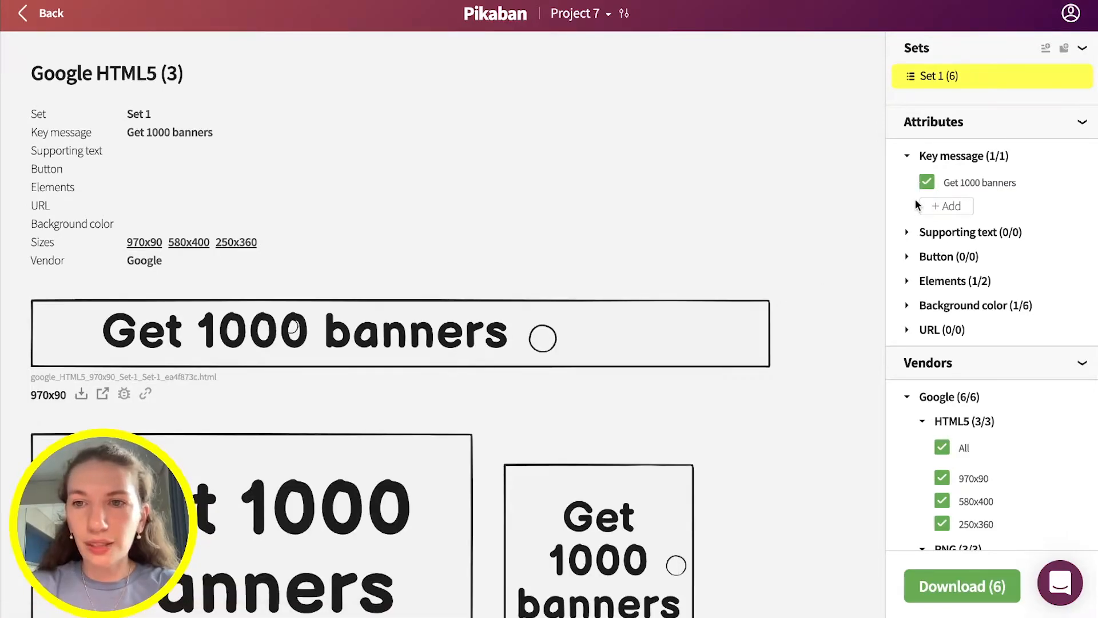
Add the supporting text "in 1 minute" and enable it for the banners.
click(947, 260)
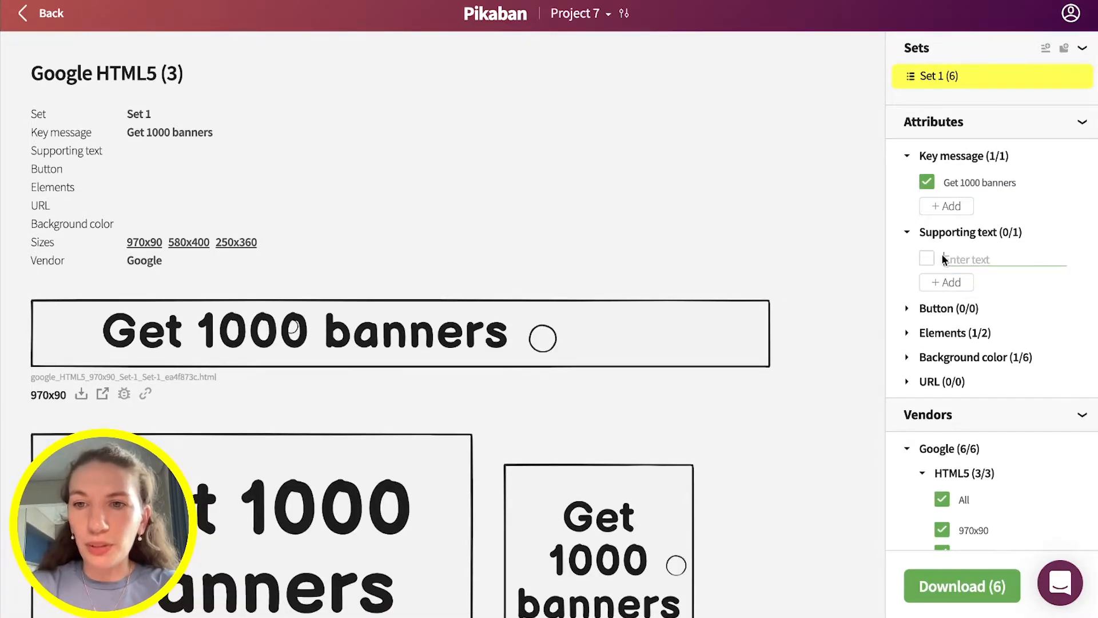
click(959, 263)
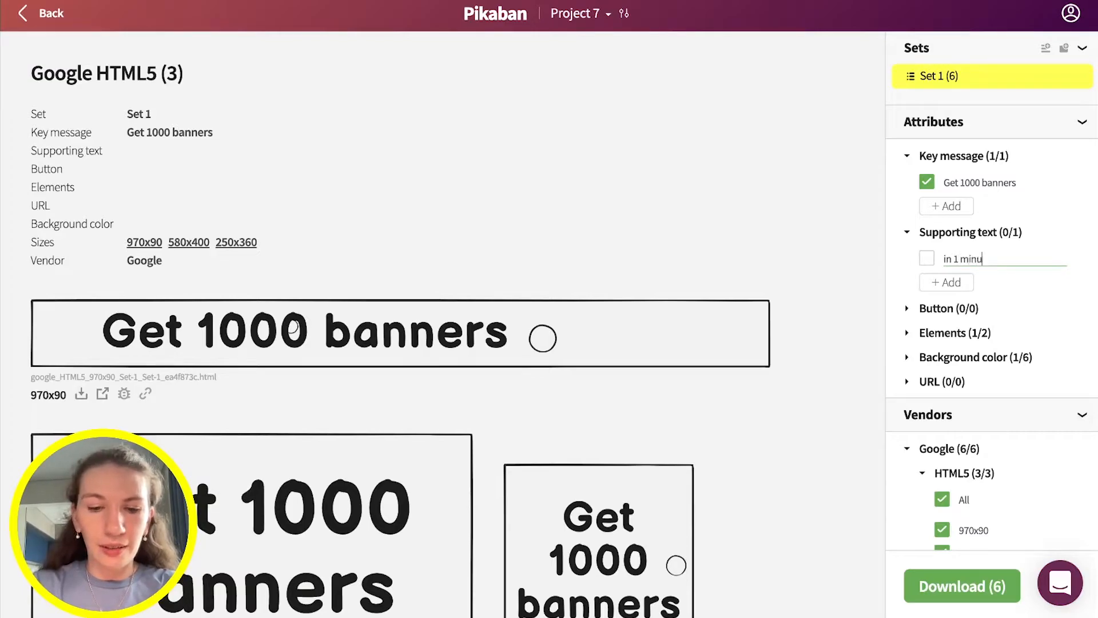
click(932, 264)
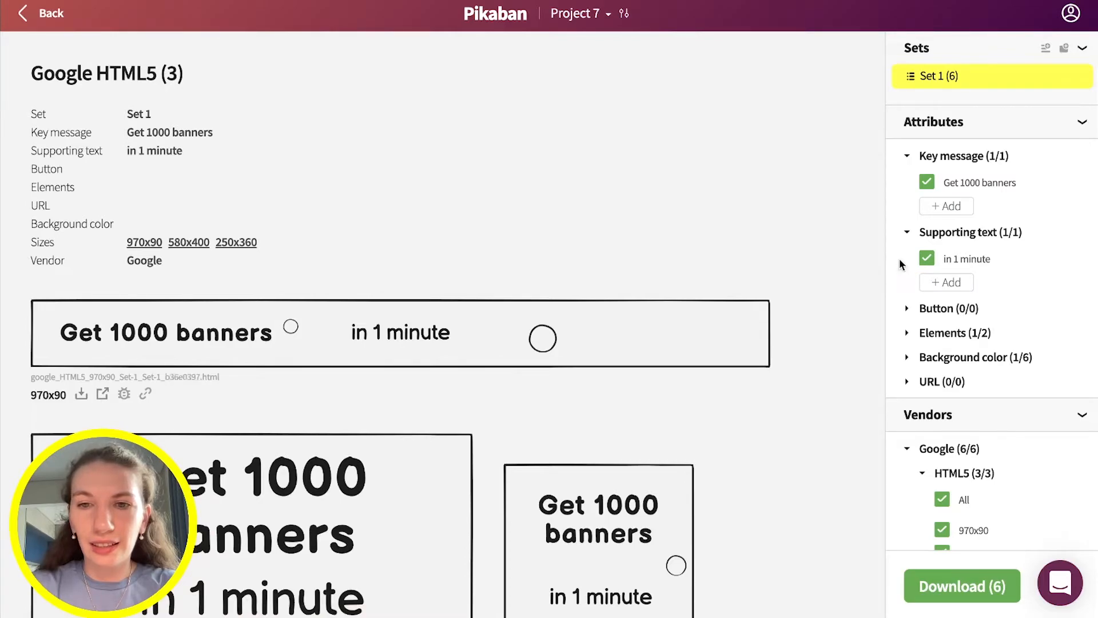
scroll(798, 343, down, 3)
scroll(801, 343, up, 1)
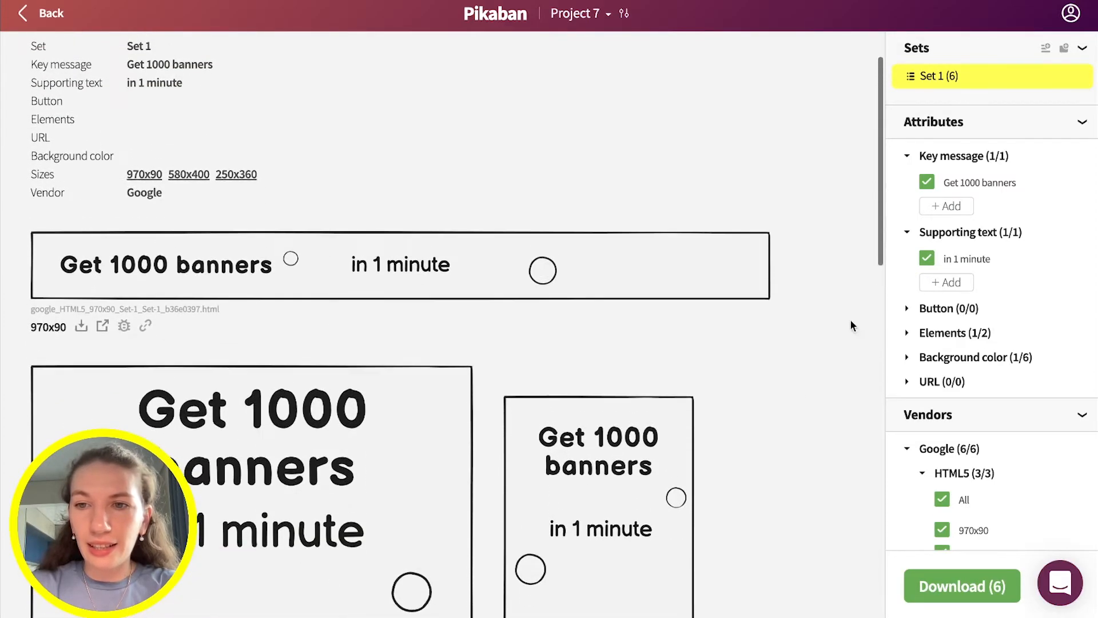
Add the button text "Try it!" and enable it for the banners.
click(931, 312)
click(961, 295)
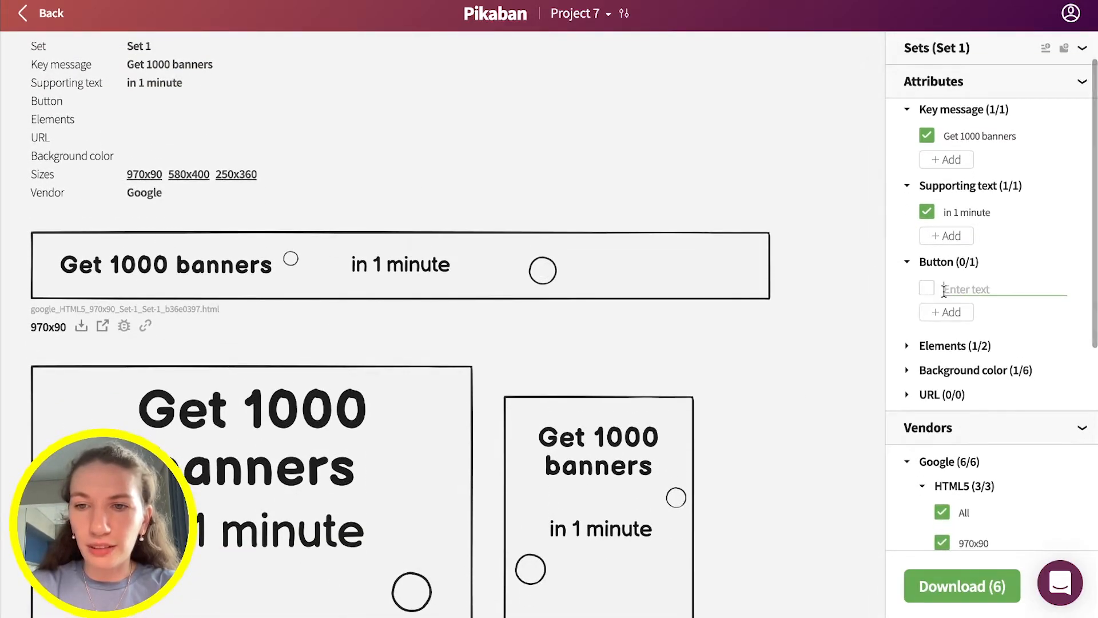
text(Try i)
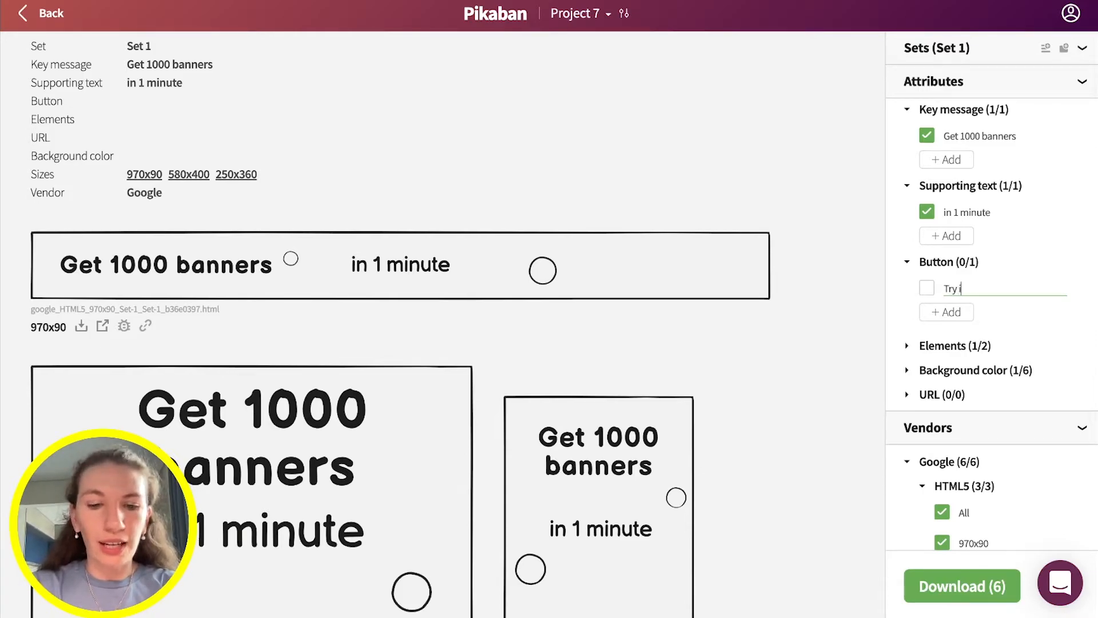
click(927, 287)
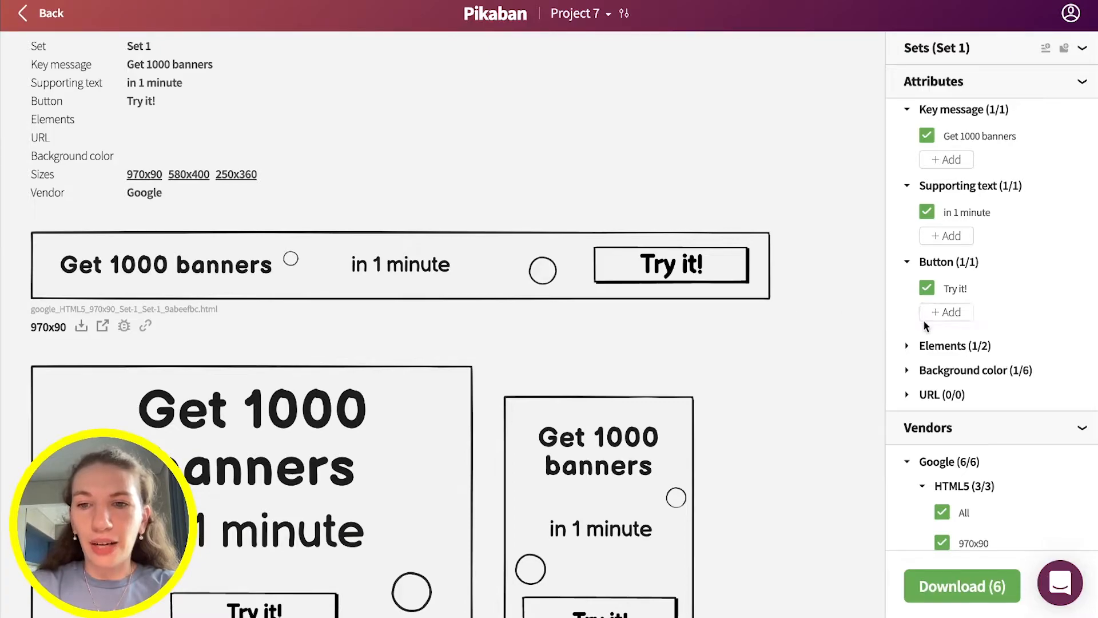
Add "Try free" as a second button text, enable it and review the generated banner variants.
click(954, 313)
text(Try f)
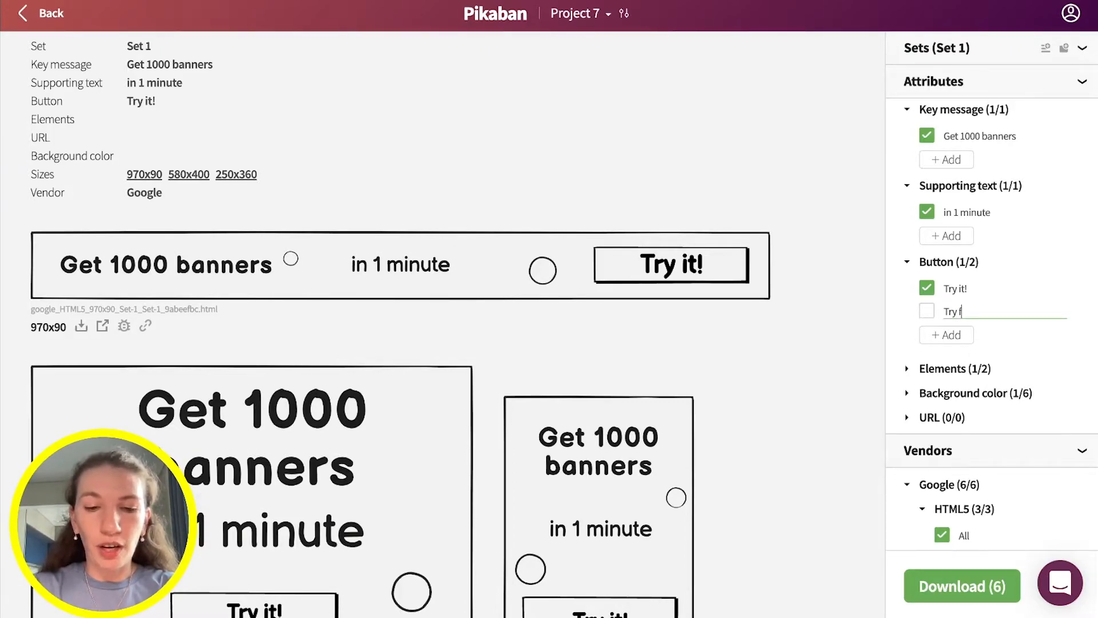
text(ree)
click(927, 311)
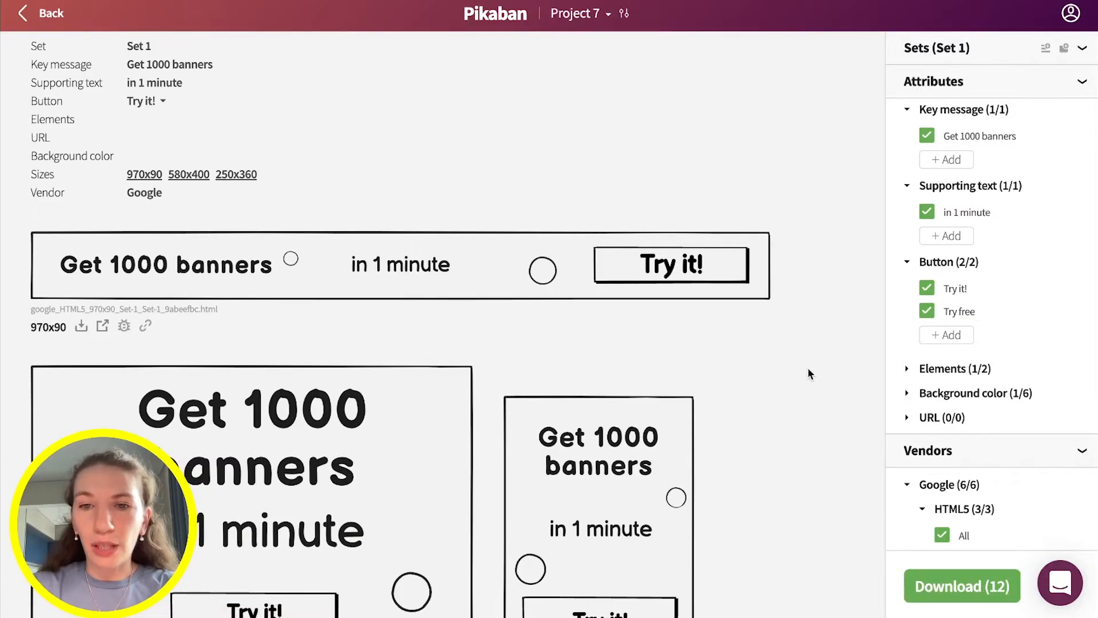
scroll(788, 329, down, 10)
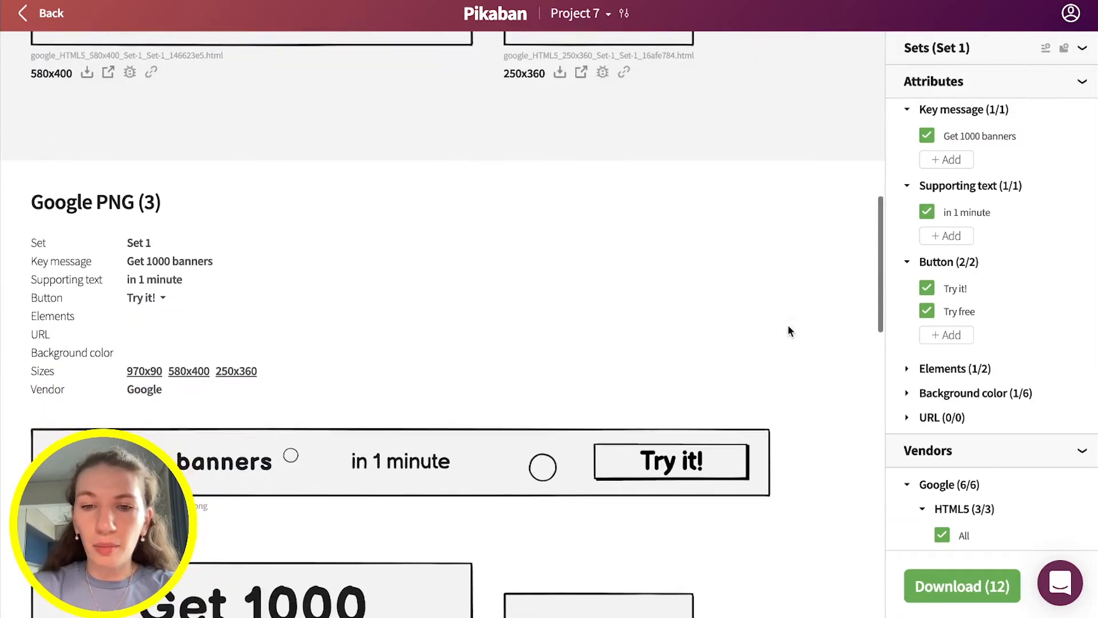
scroll(787, 331, down, 14)
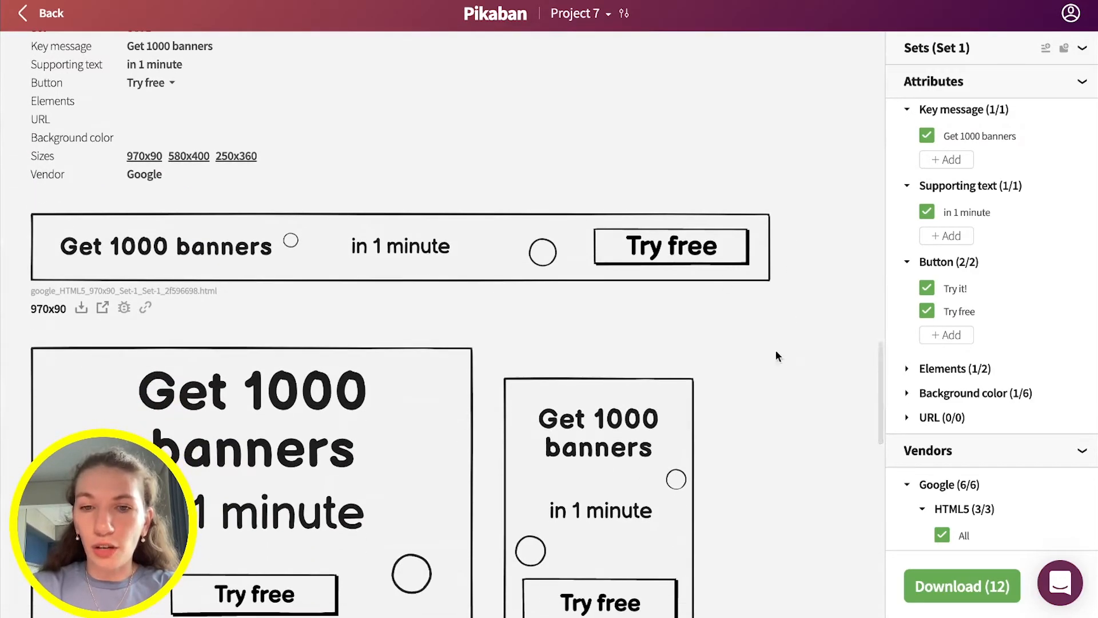
scroll(772, 348, down, 2)
scroll(973, 212, up, 1)
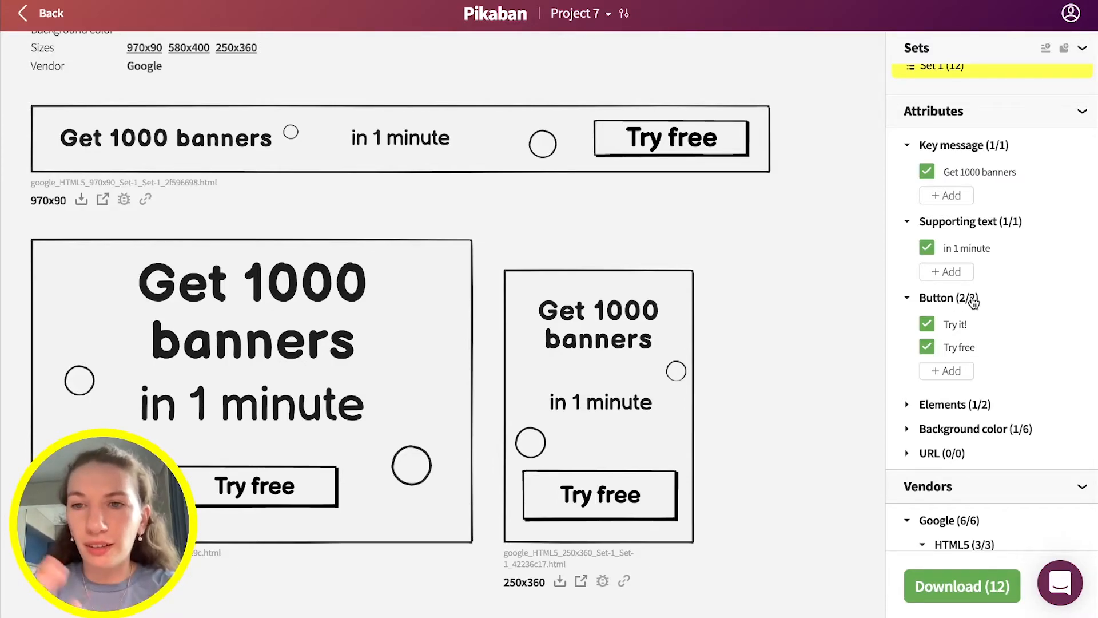
Enable the Blue and Black & Glow background colors in addition to White.
scroll(1005, 292, down, 2)
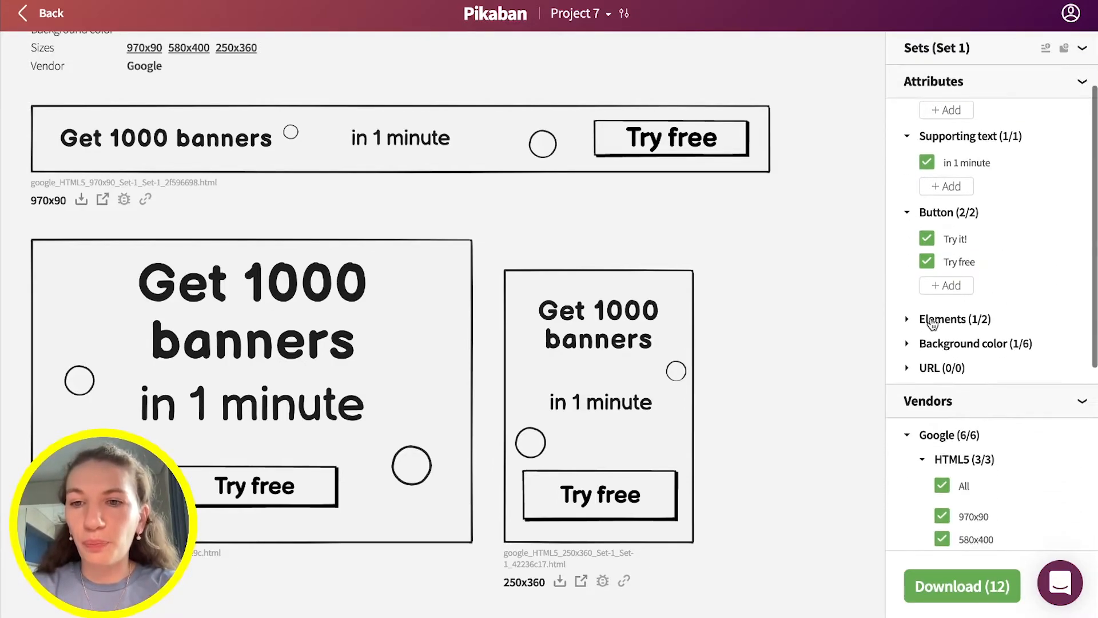
click(908, 343)
scroll(980, 330, down, 2)
scroll(980, 331, down, 2)
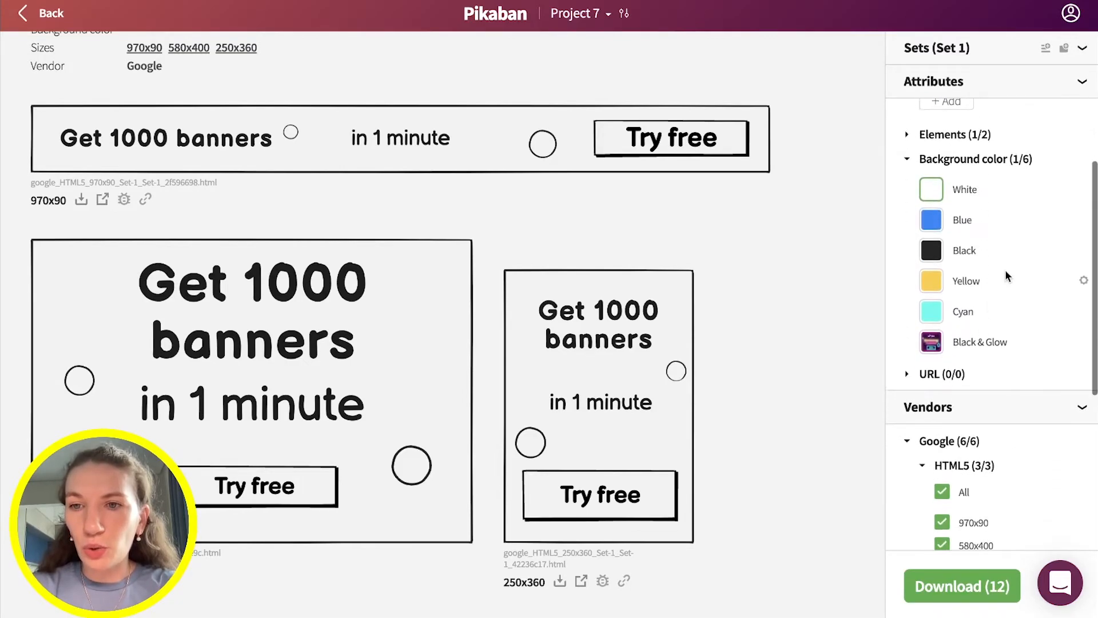
click(932, 221)
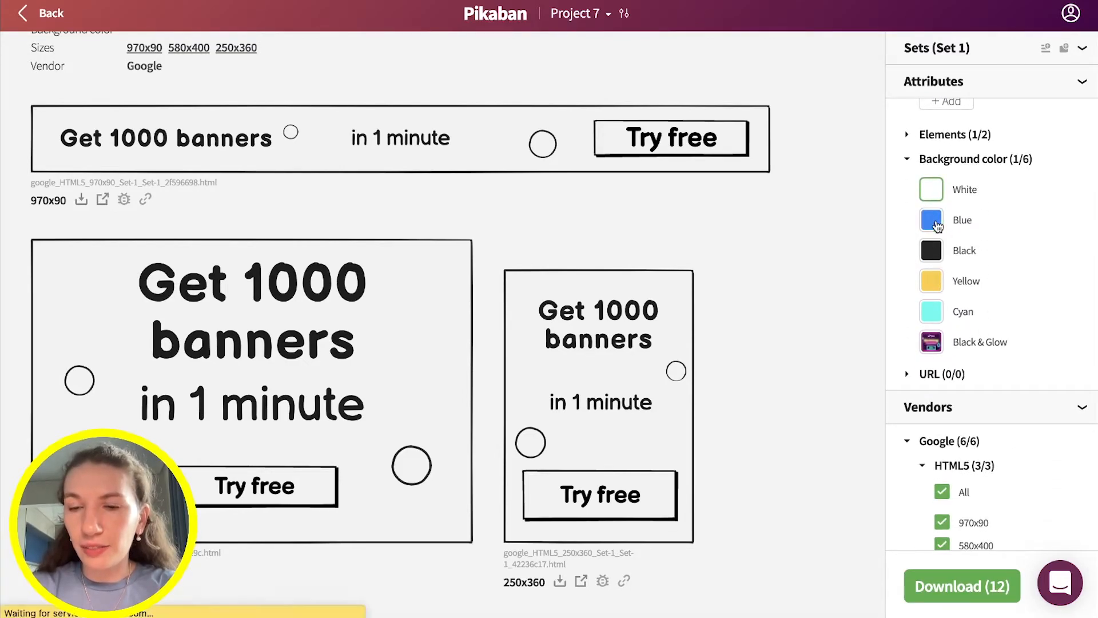
click(932, 341)
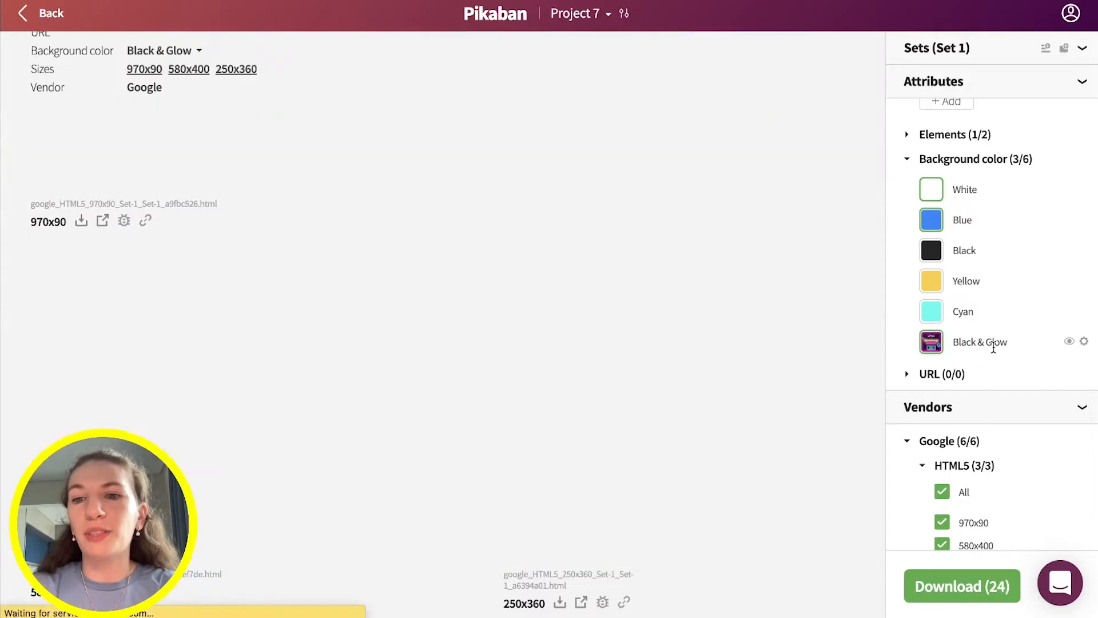
Disable the "Try free" button text in Set 1 and duplicate the set.
scroll(805, 327, up, 2)
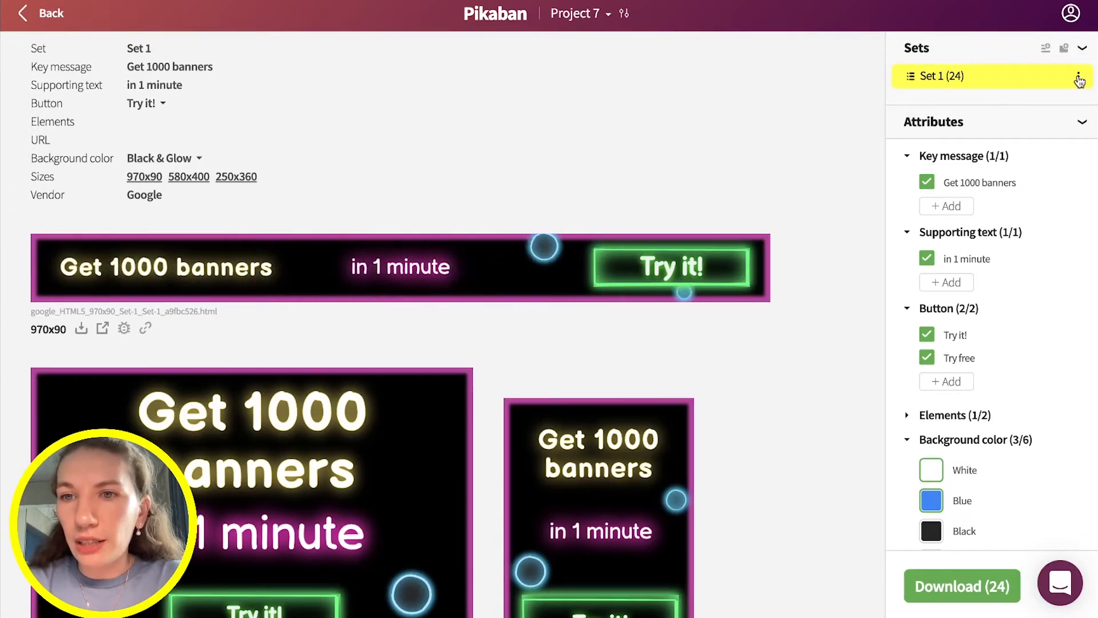
click(927, 358)
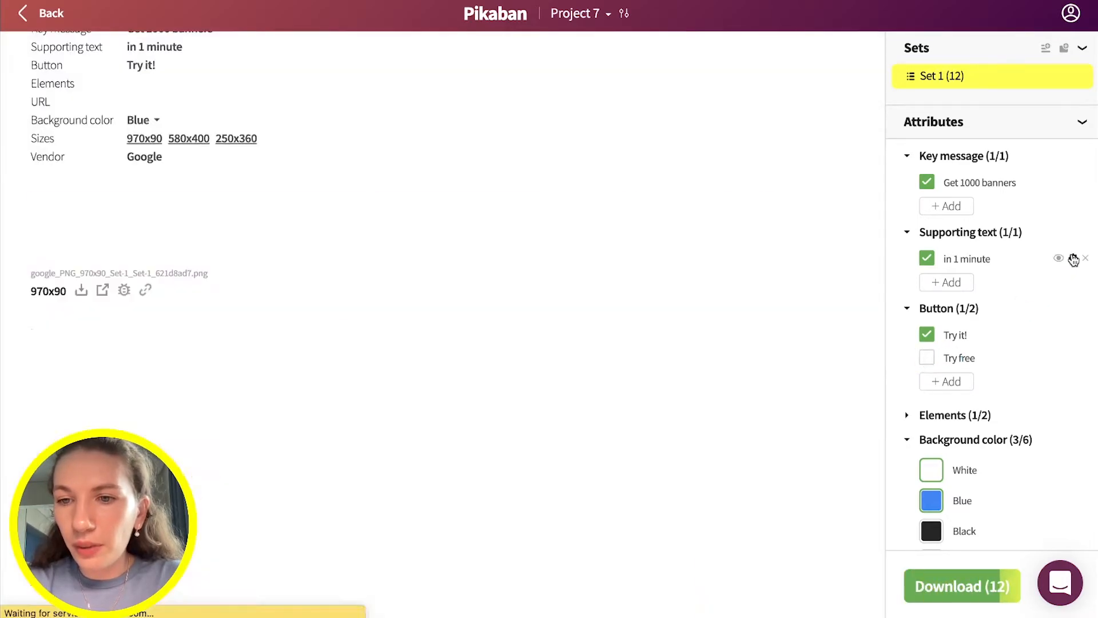
click(1078, 76)
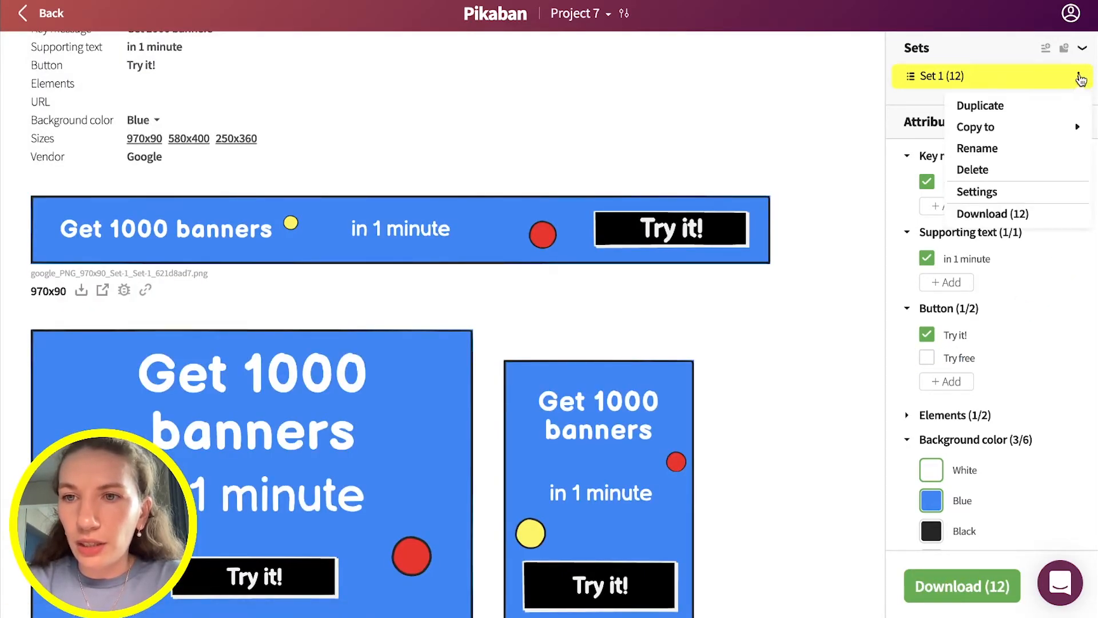
click(1012, 106)
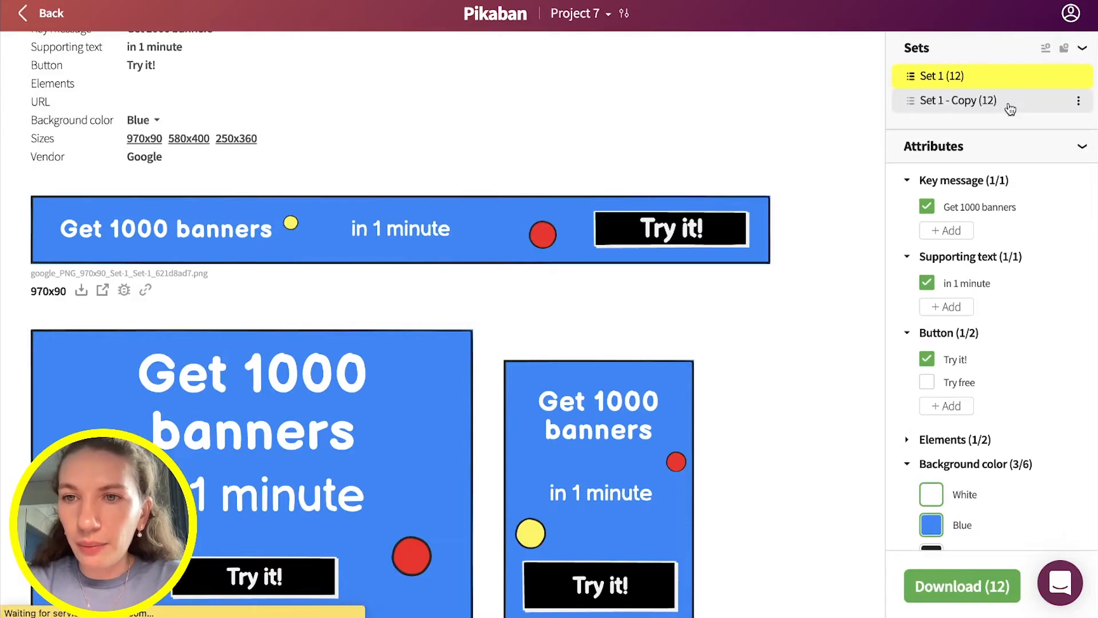
In the duplicated set, disable the "Try it!" button text and enable "Try free" instead.
click(944, 106)
click(907, 282)
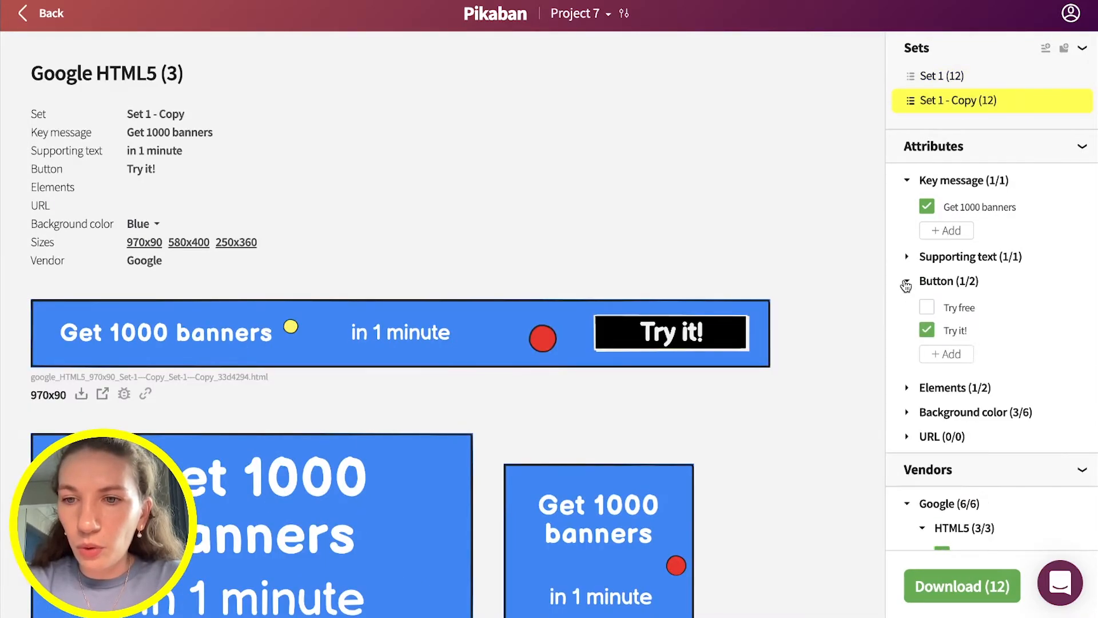
click(926, 330)
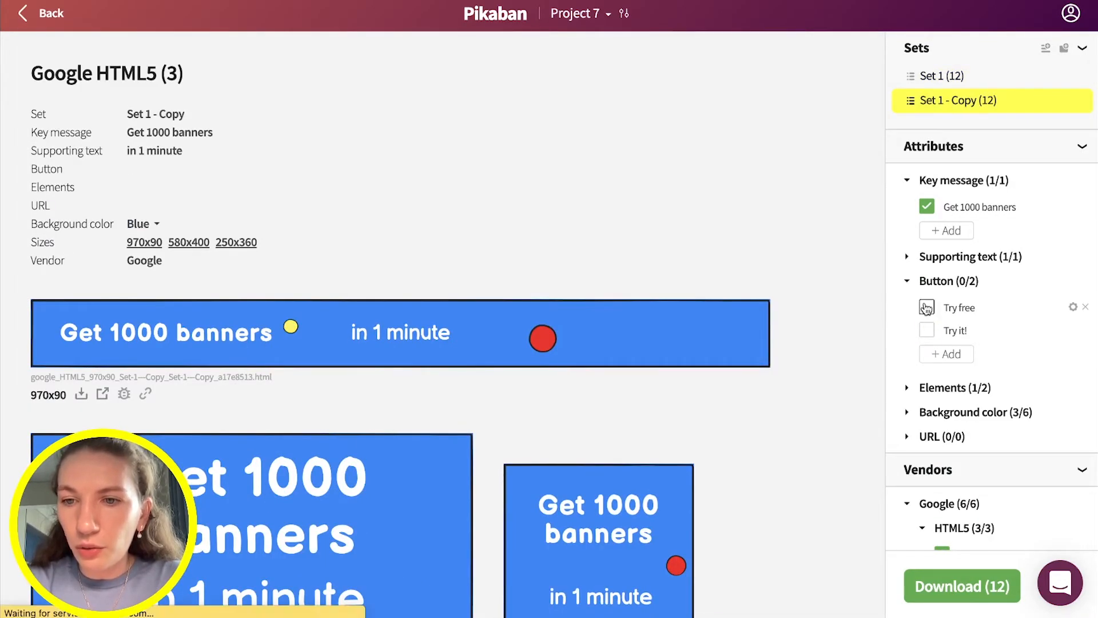
click(926, 307)
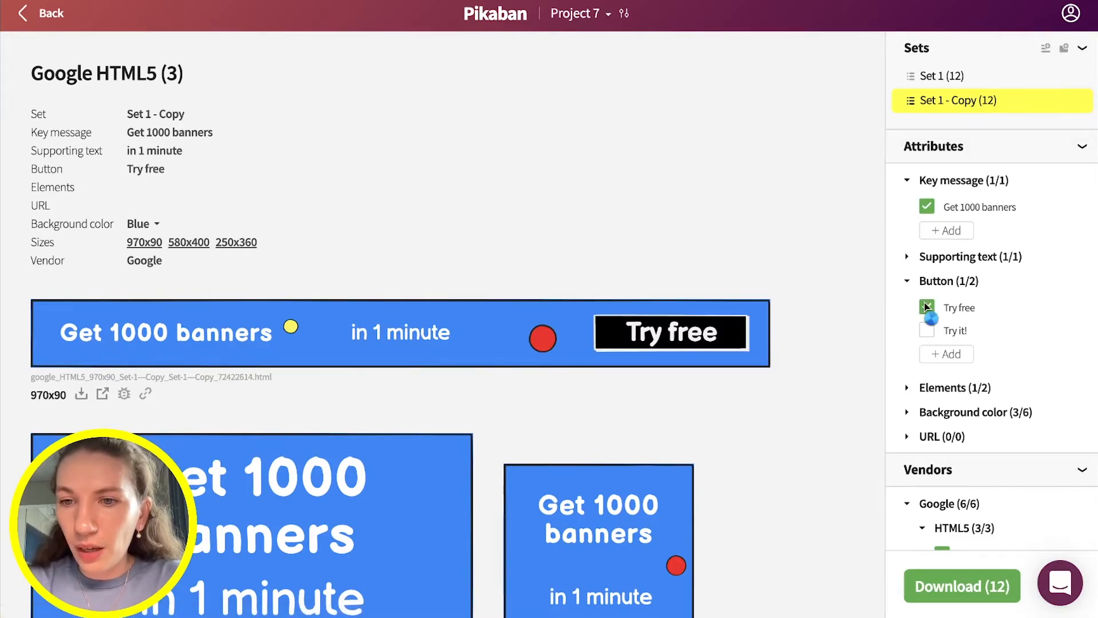
Rename the original Set 1 as A.
click(971, 84)
click(1079, 76)
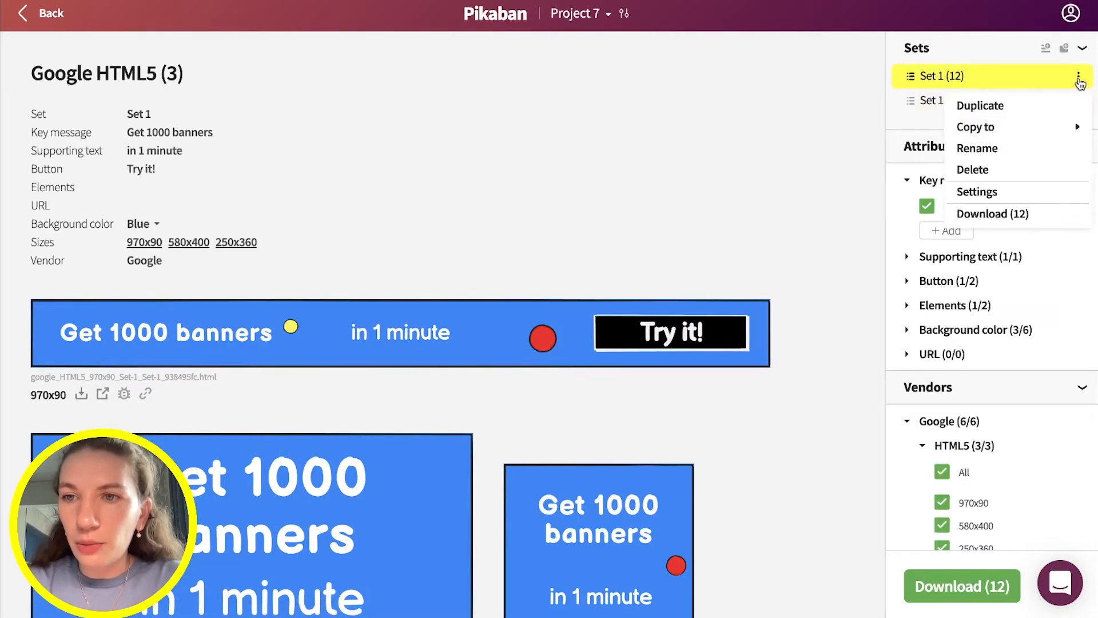
click(1006, 147)
text(A)
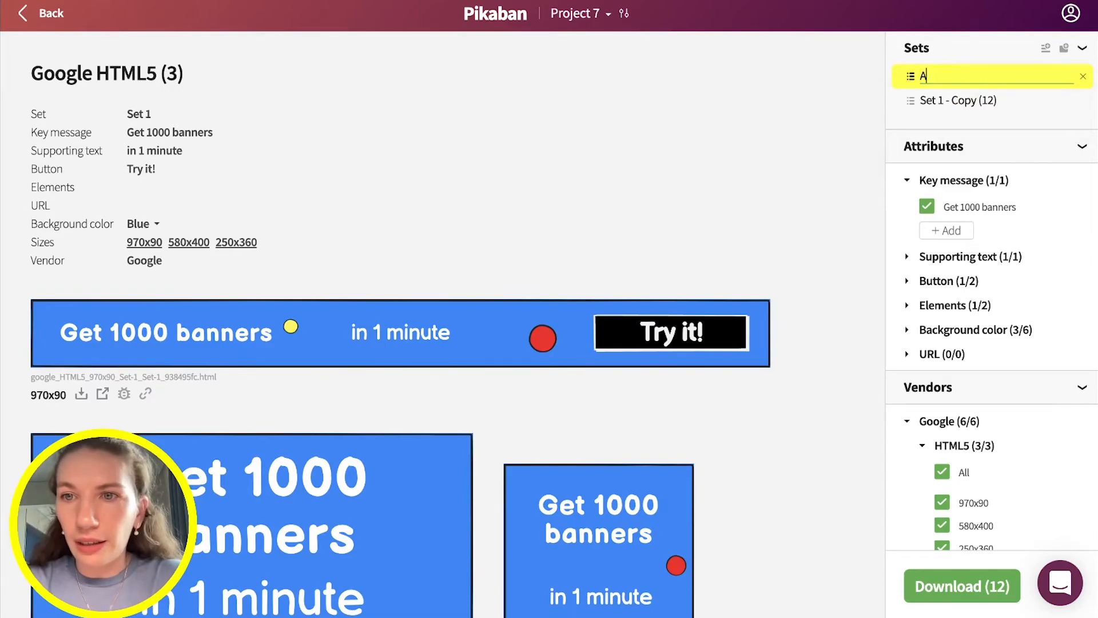
key(Return)
Rename the set "Set 1 - Copy" as B.
click(984, 107)
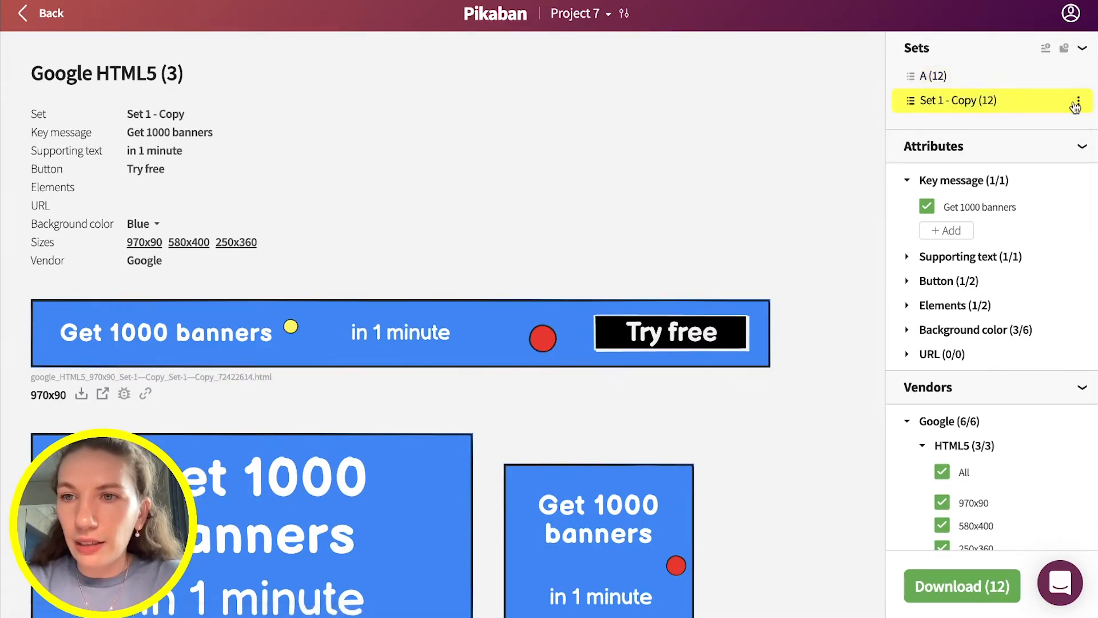
click(1078, 101)
click(1018, 172)
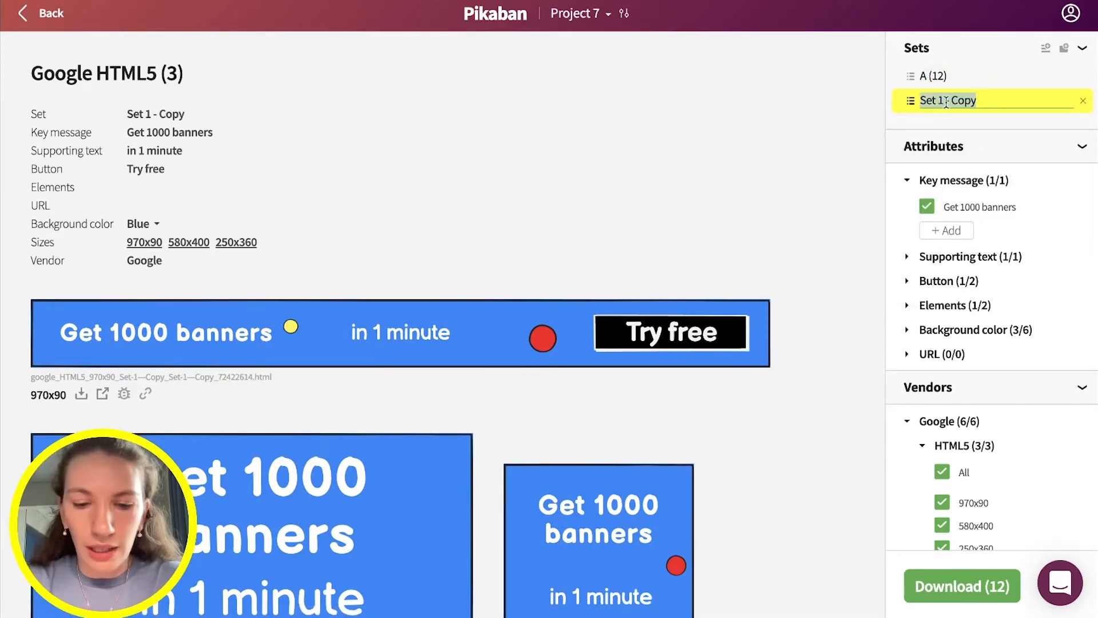
text(B)
key(Return)
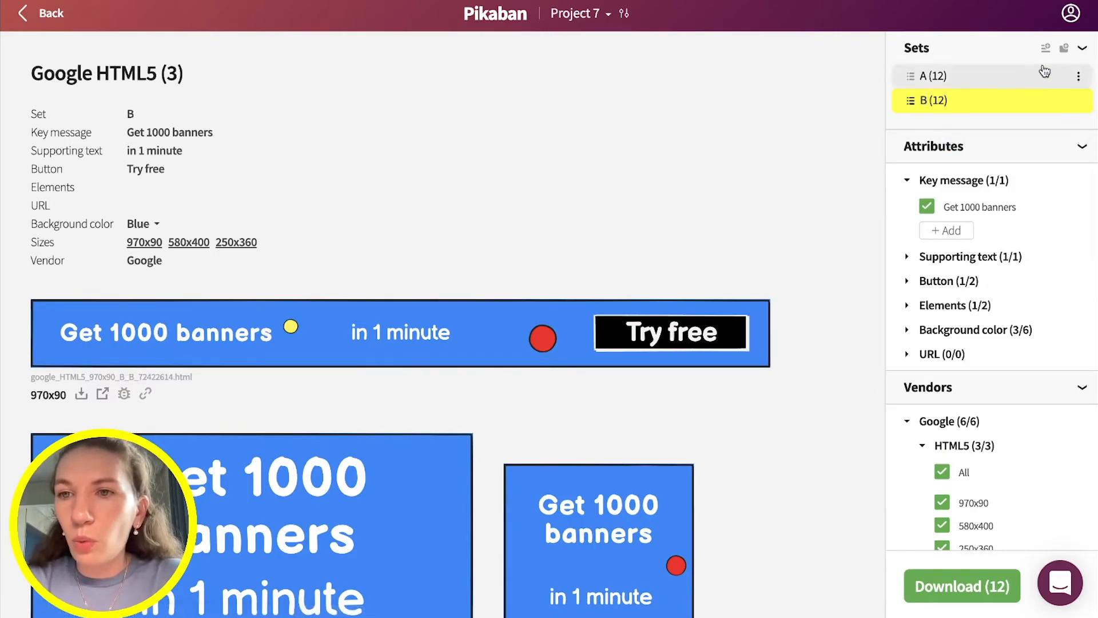
Create a new folder named Pikaban in the list of sets.
click(1063, 49)
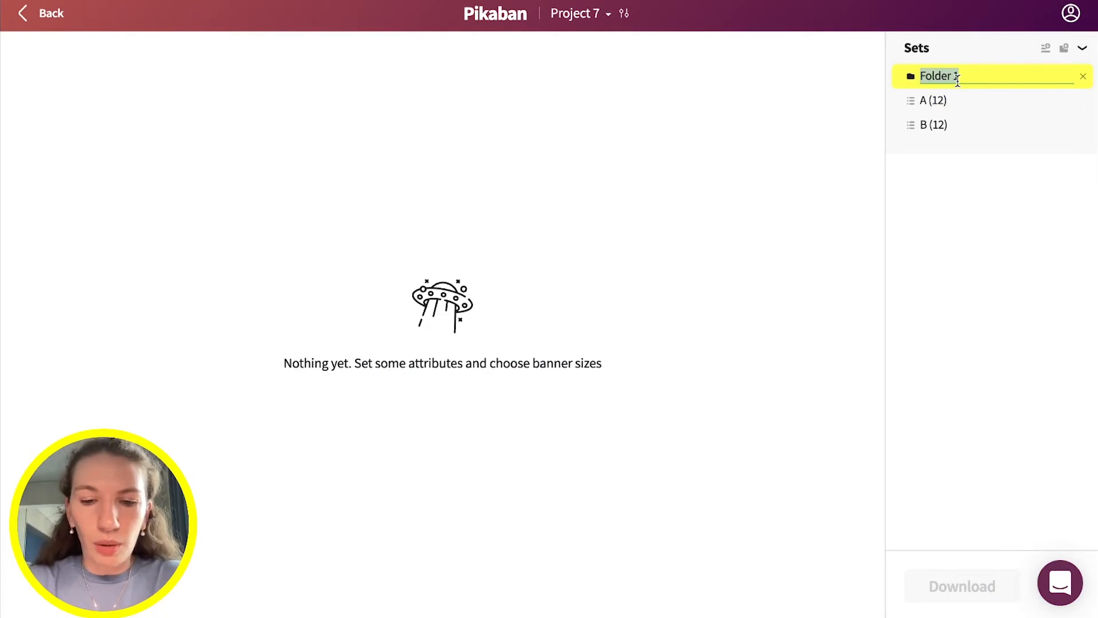
text(Pikaban)
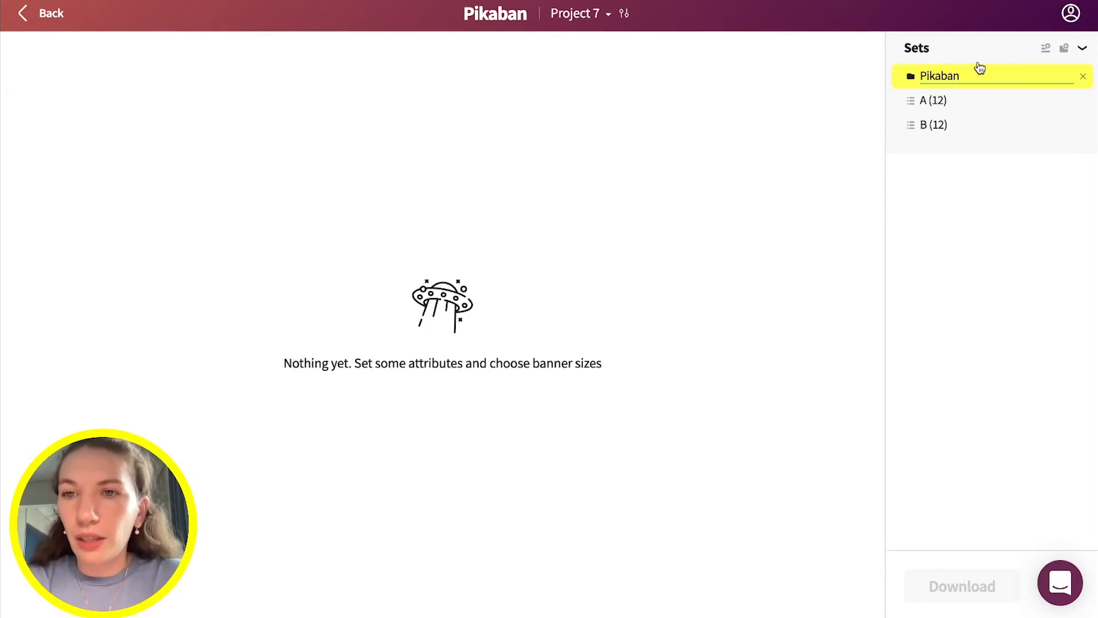
key(Return)
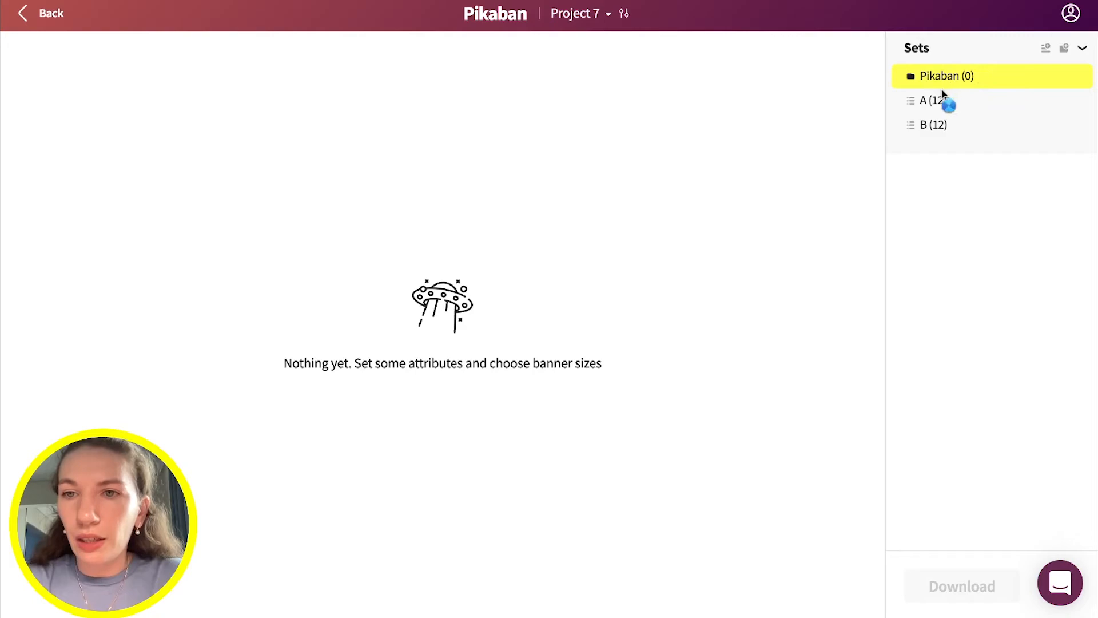
Move sets A and B into the Pikaban folder and view the banners of each set.
click(914, 101)
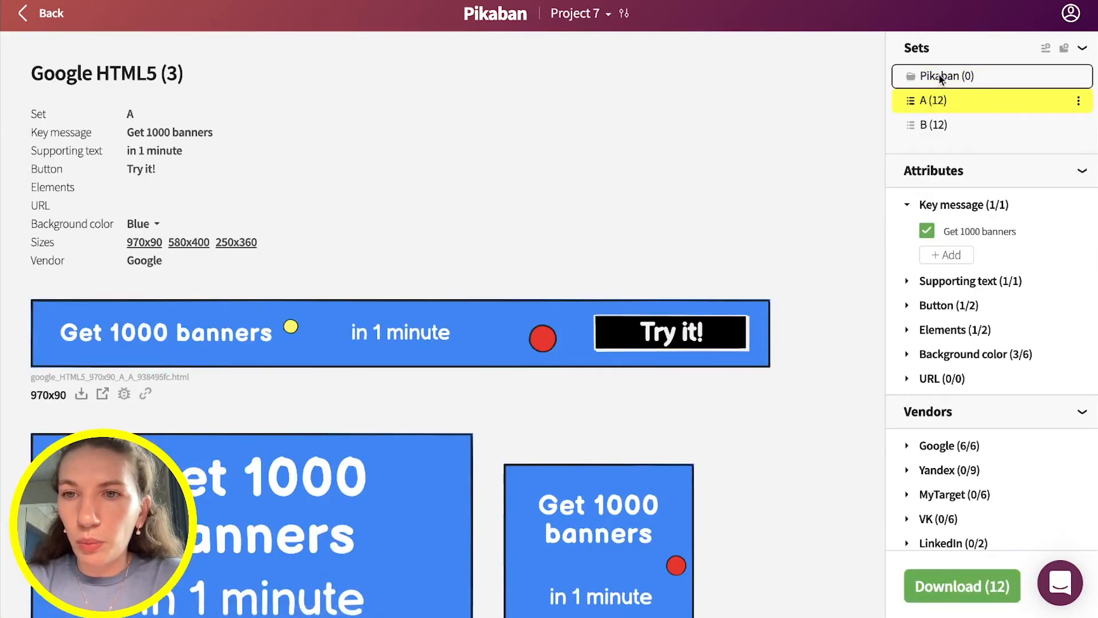
drag(938, 78, 939, 79)
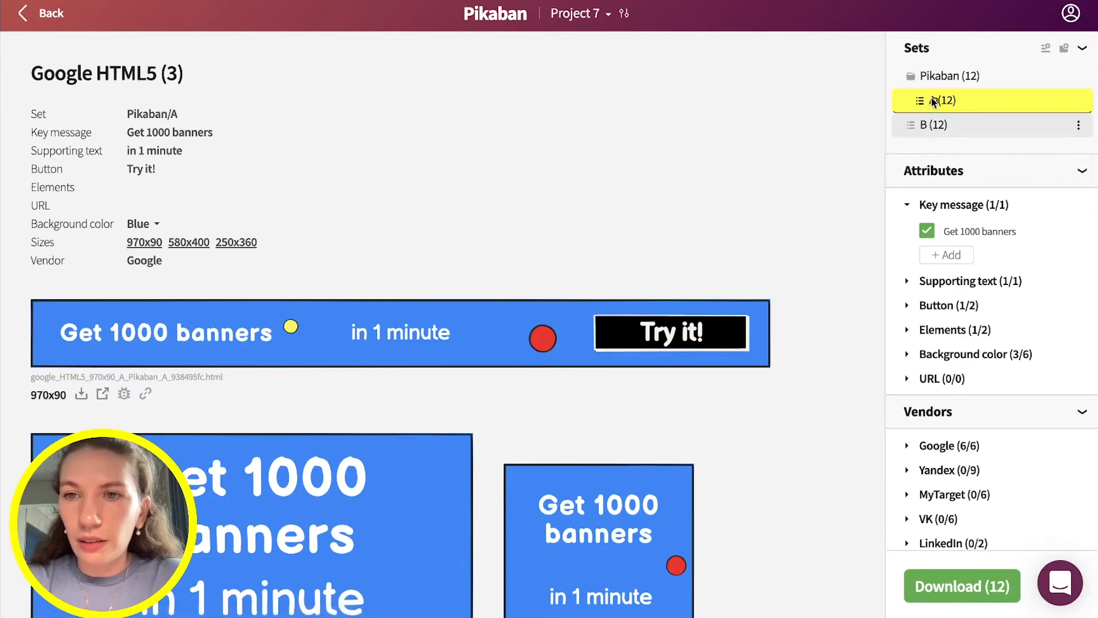
click(911, 78)
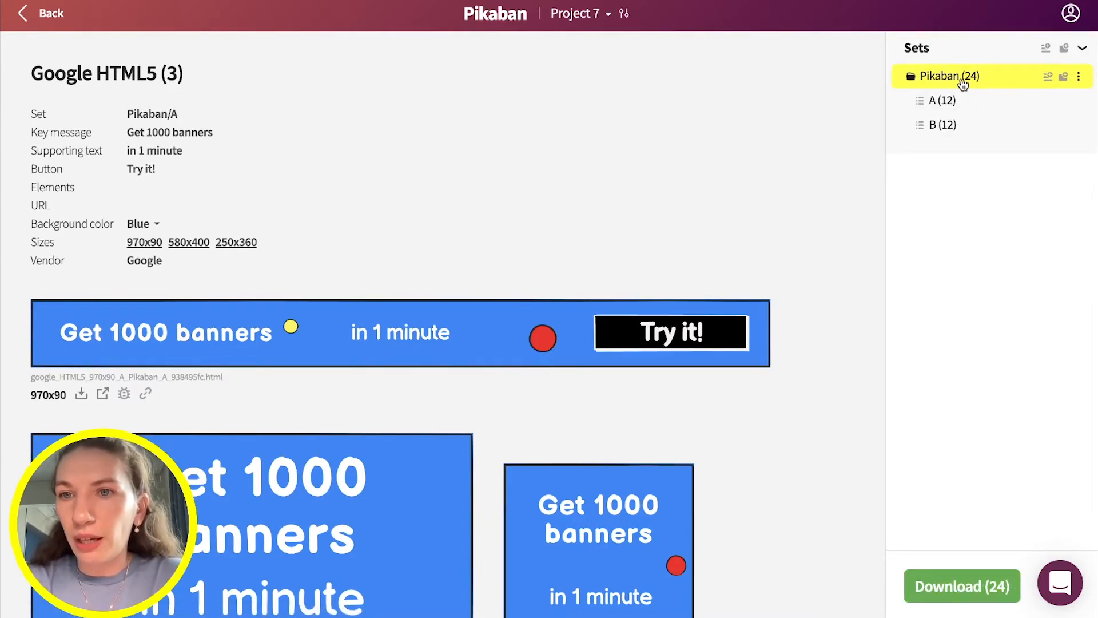
click(944, 101)
click(959, 130)
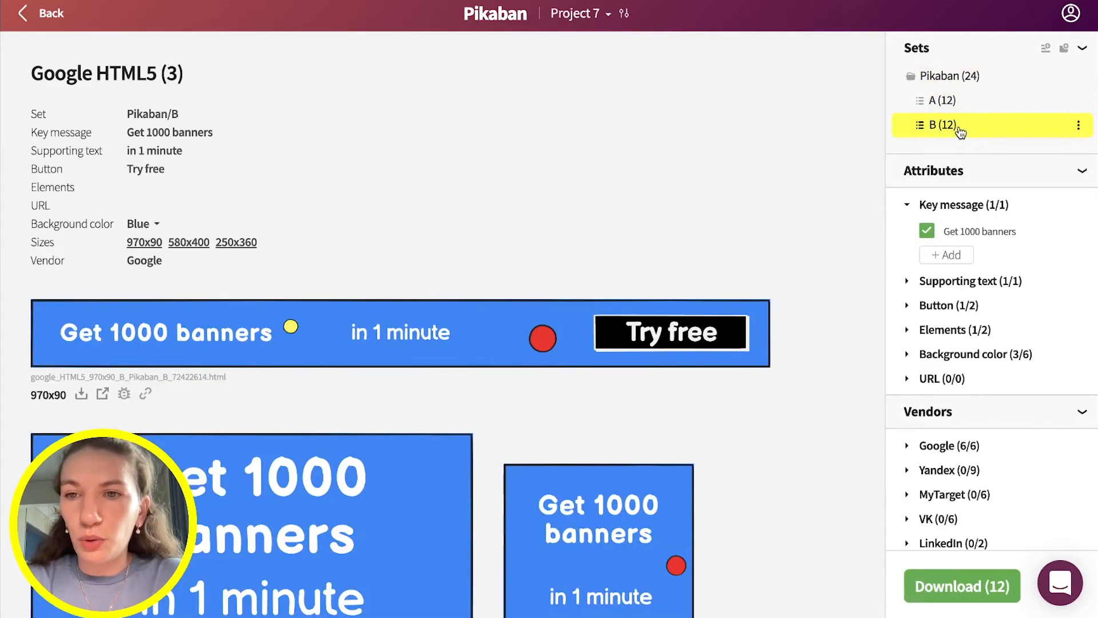
Request the download of all creatives in the Pikaban folder and confirm it with the prod queue.
click(986, 83)
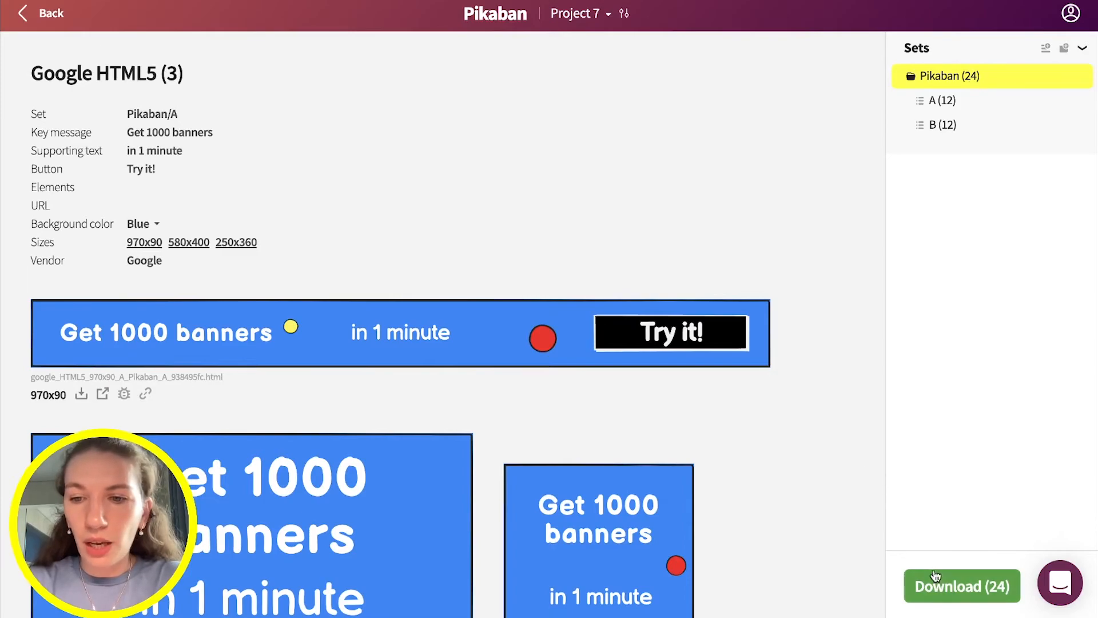
click(942, 598)
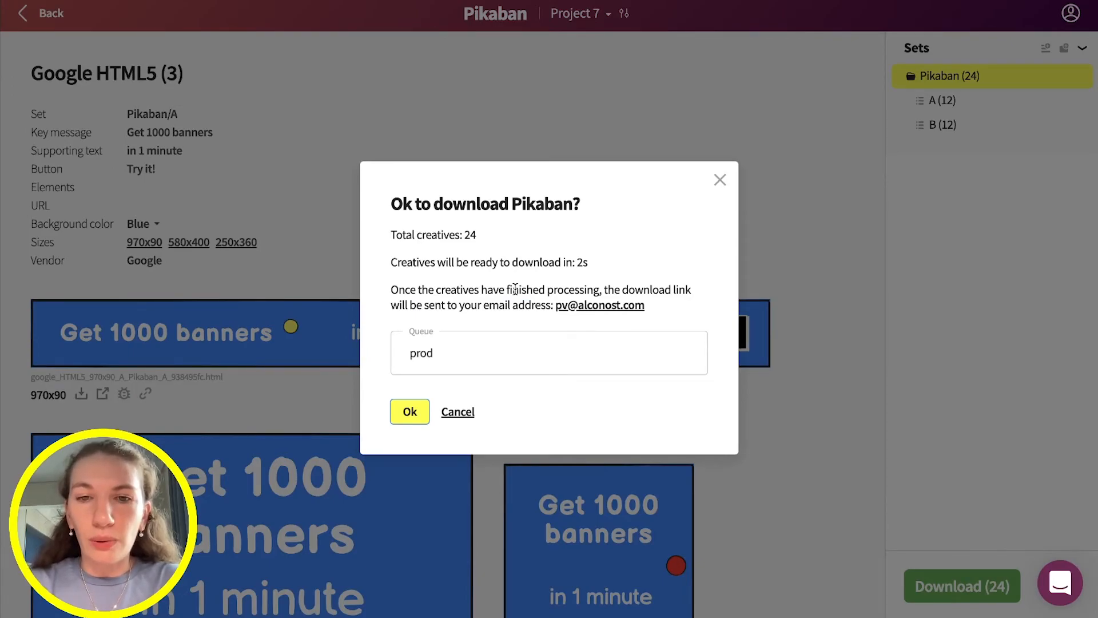
click(411, 414)
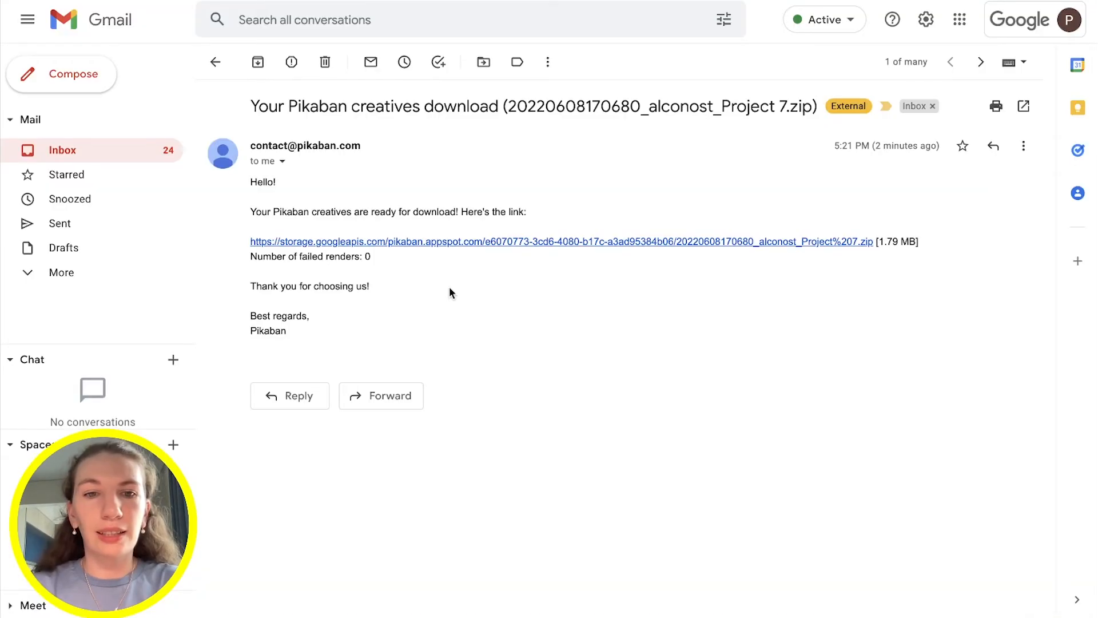
Download the creatives ZIP from the link in the Pikaban message in Gmail and show the file in Finder.
click(477, 245)
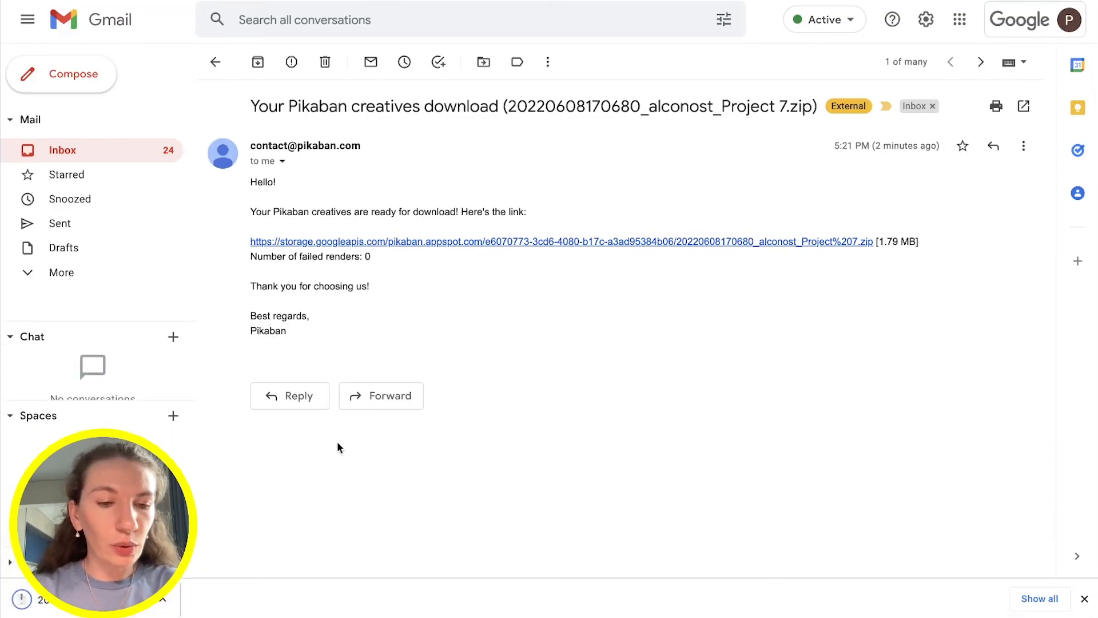
click(163, 599)
click(217, 579)
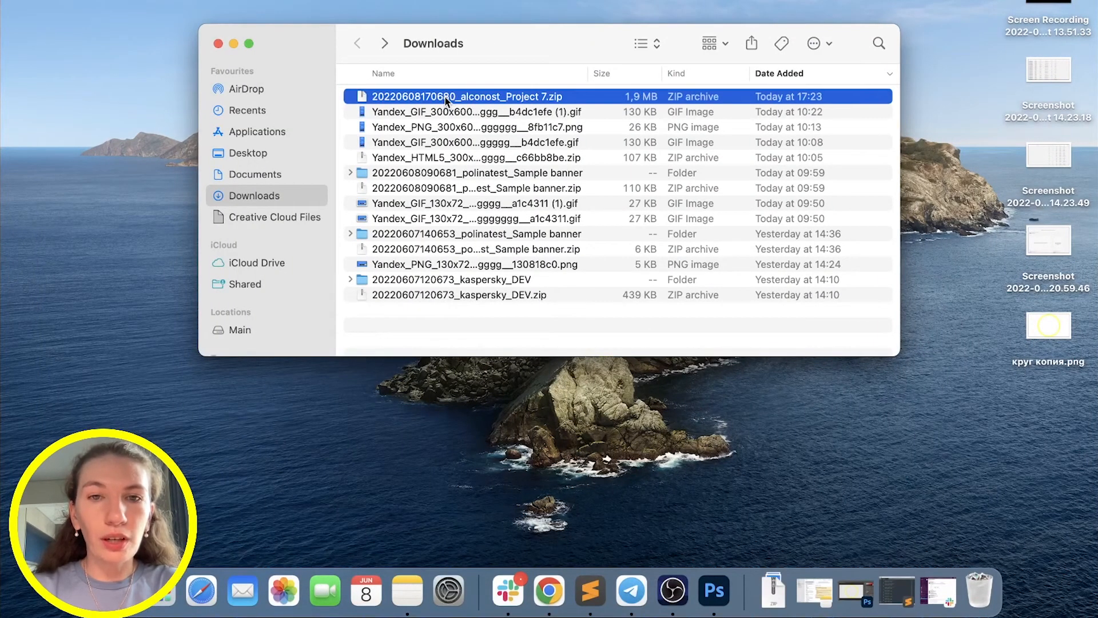
double_click(445, 101)
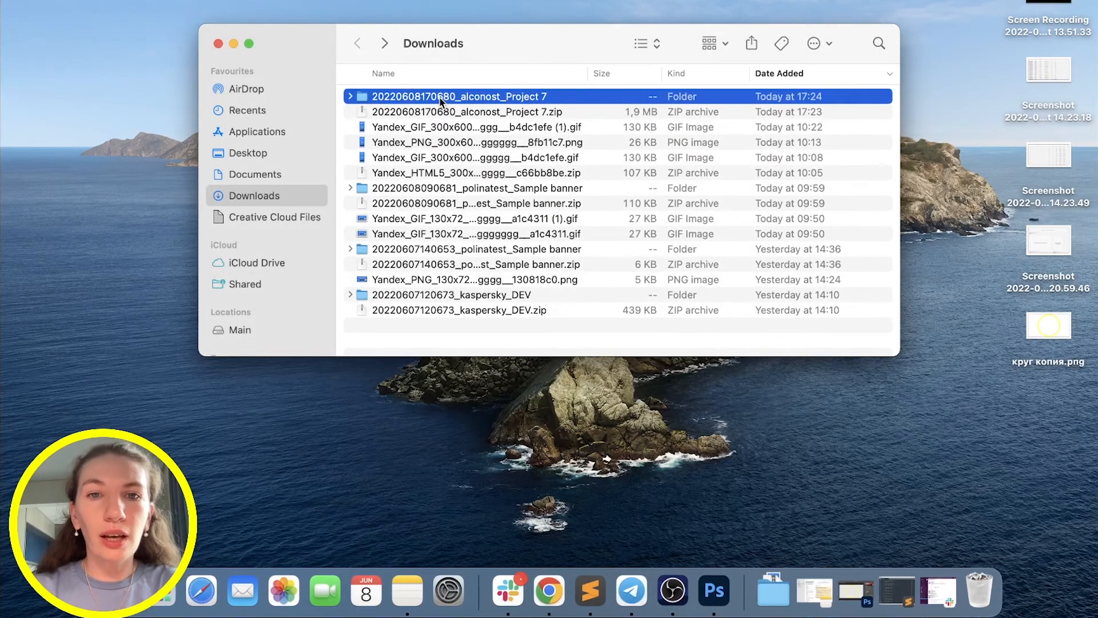
double_click(441, 98)
double_click(395, 98)
scroll(468, 172, down, 5)
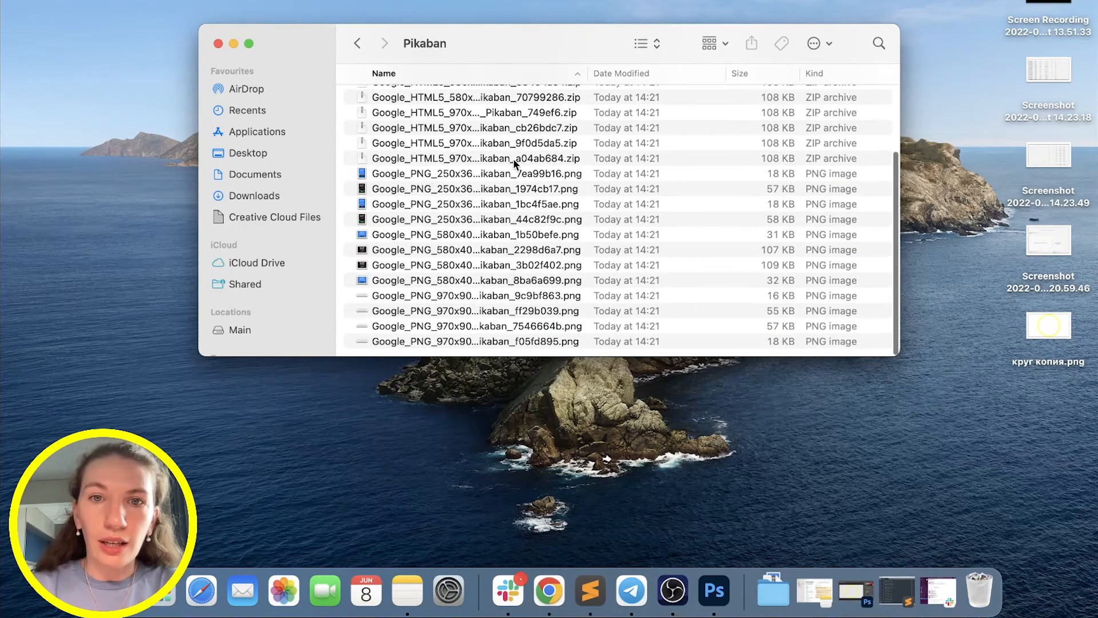
Preview the Google PNG banner ending in 7ea99b16 and the Google HTML5 banner extracted from the ZIP ending in a04ab684.
double_click(436, 174)
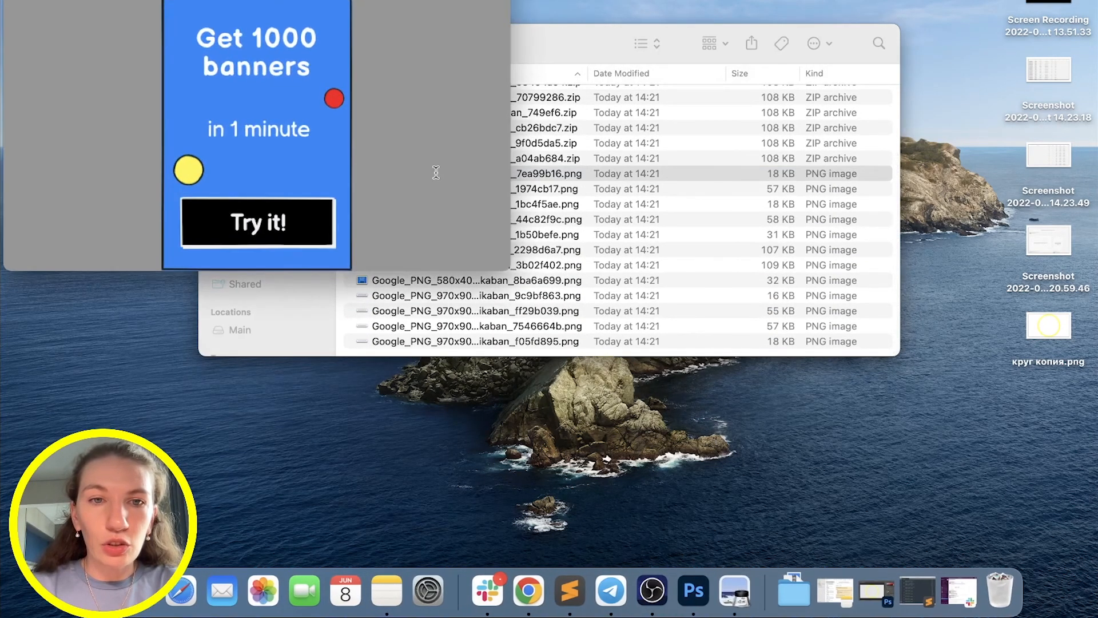
click(19, 1)
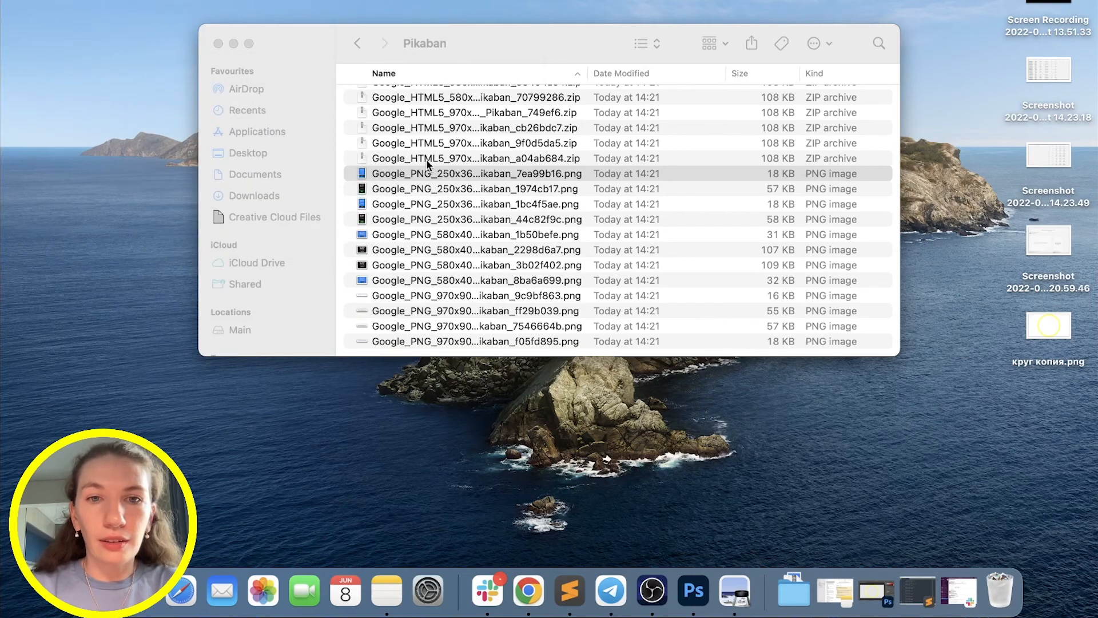
double_click(426, 160)
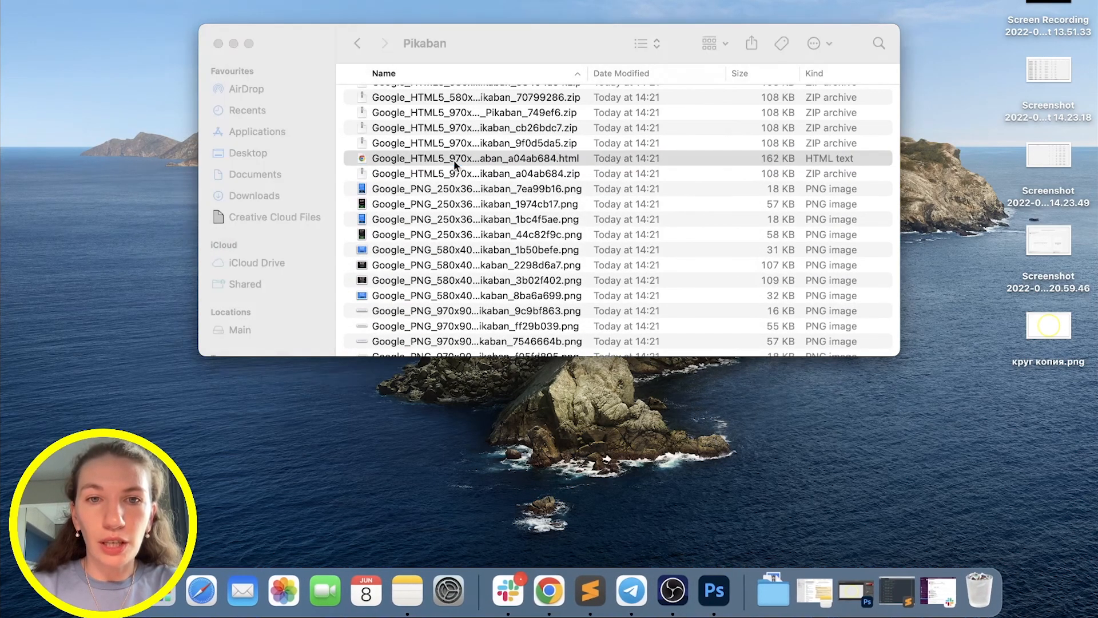
double_click(454, 159)
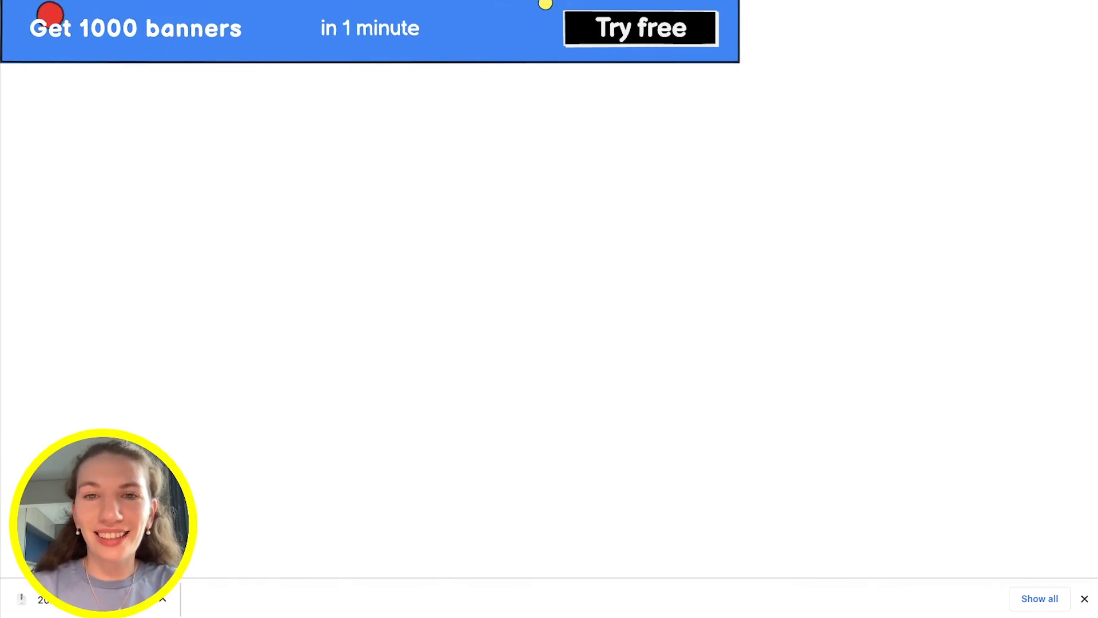
click(994, 0)
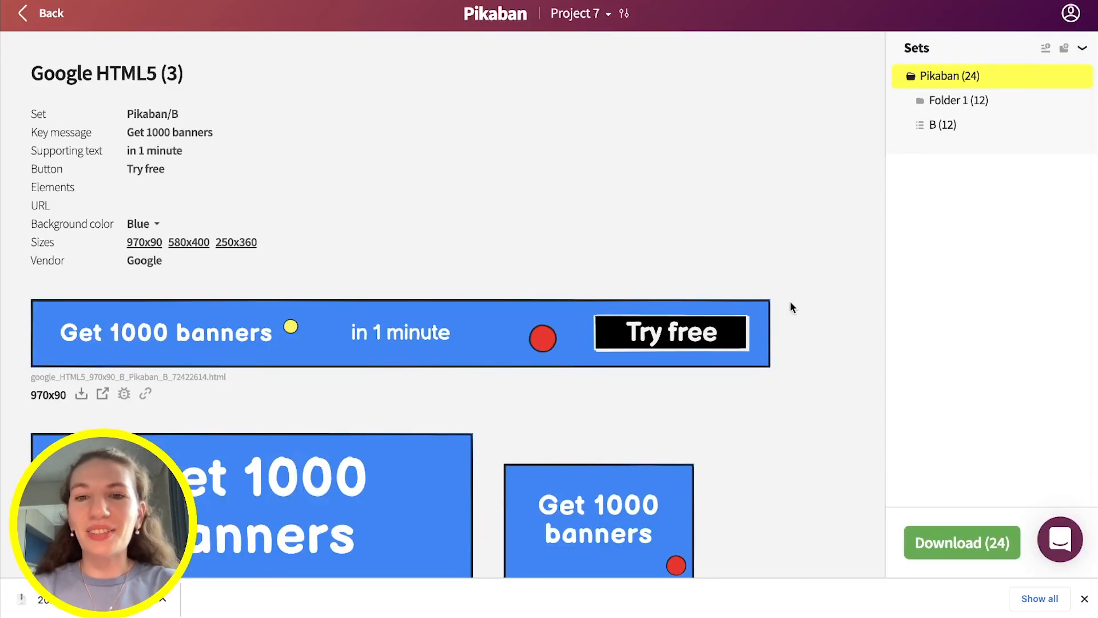